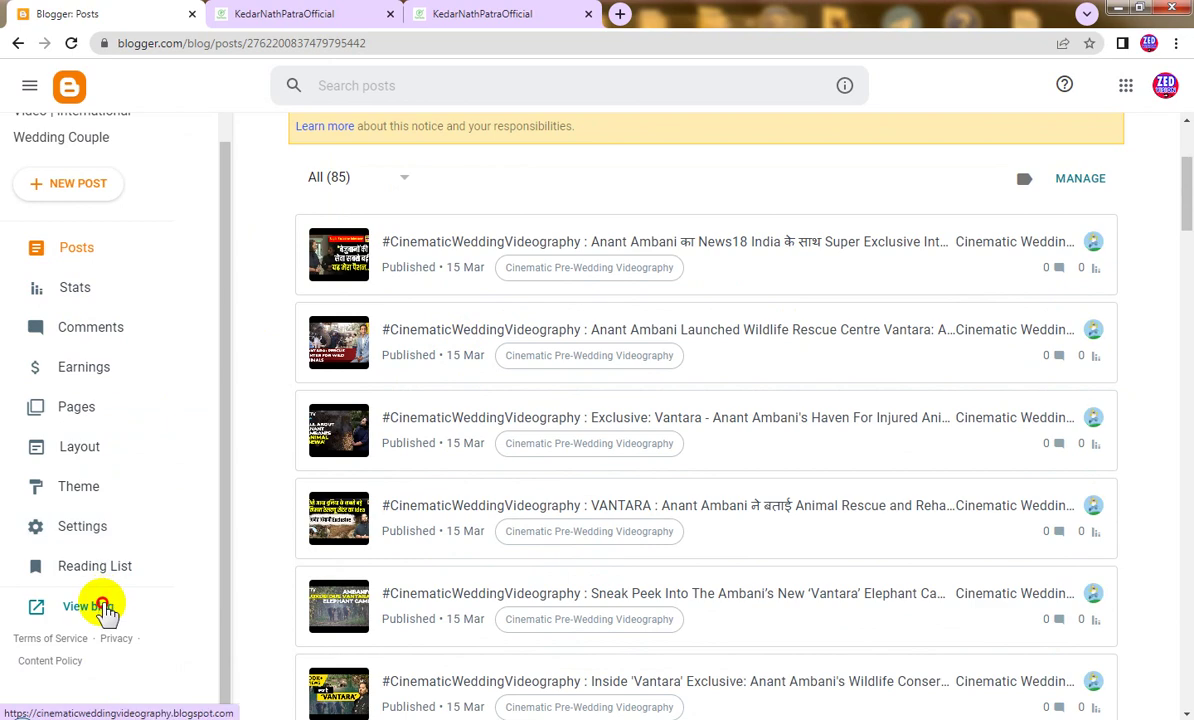
# View the published blog, examine its categories section, and return to the Blogger post list.
pyautogui.click(101, 607)
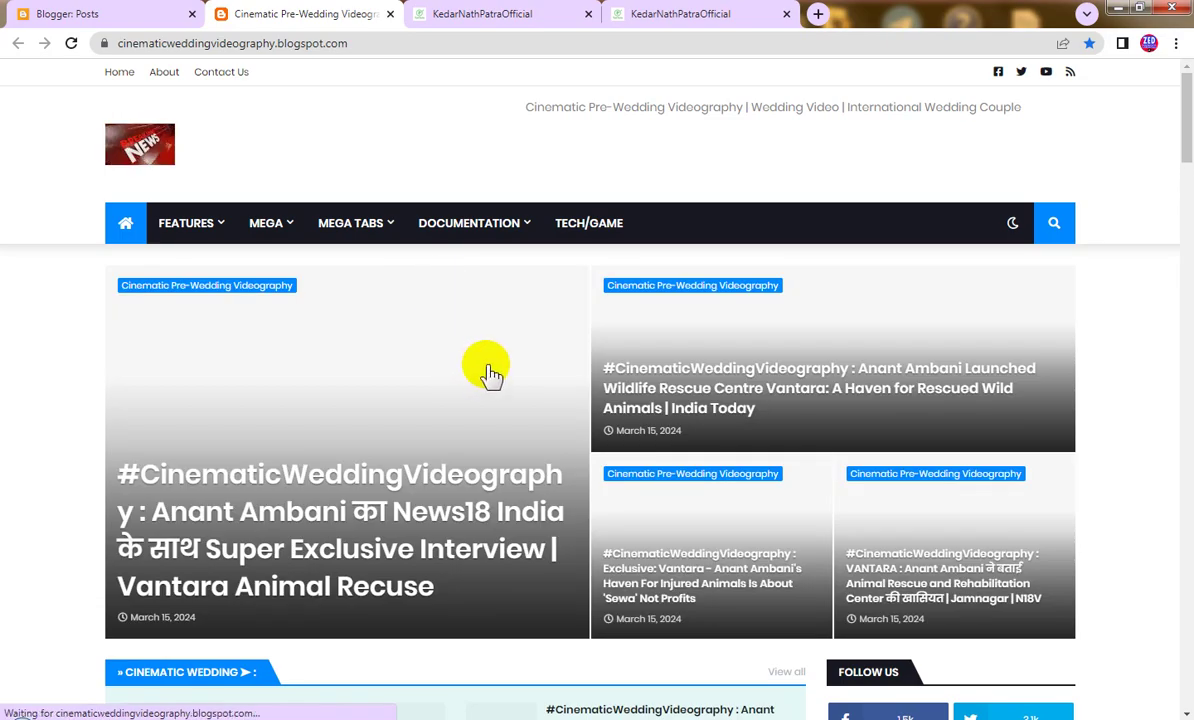
pyautogui.scroll(-6, 645, 385)
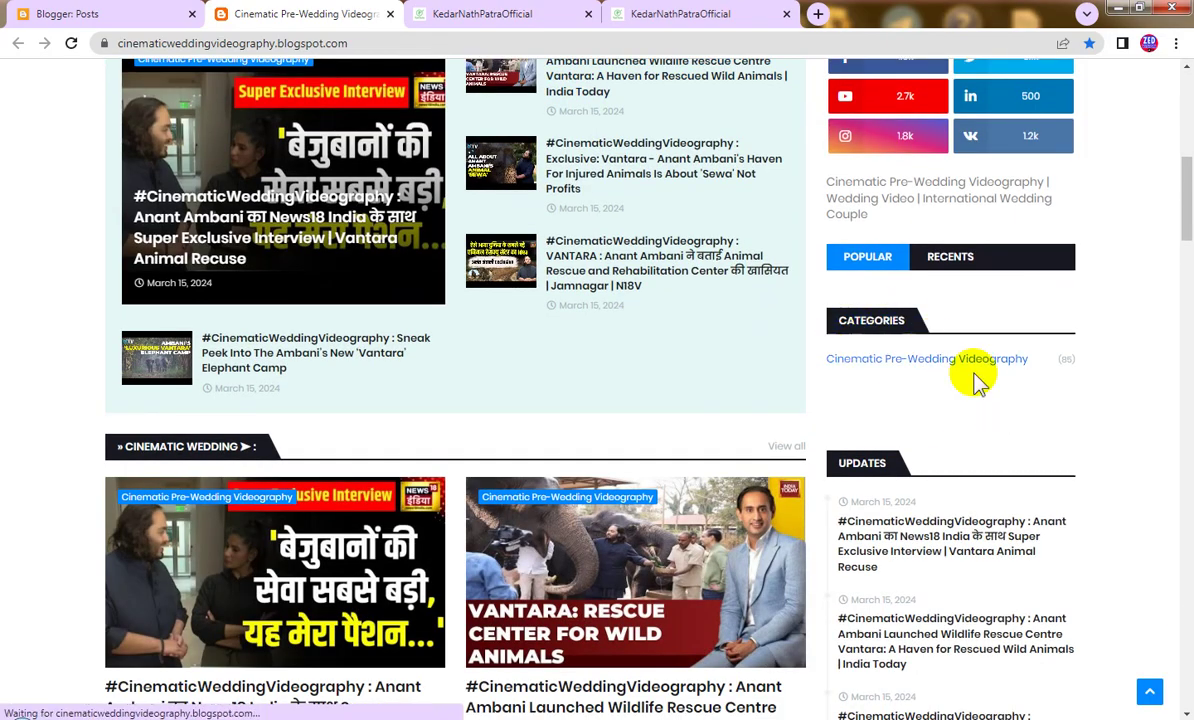
pyautogui.click(128, 14)
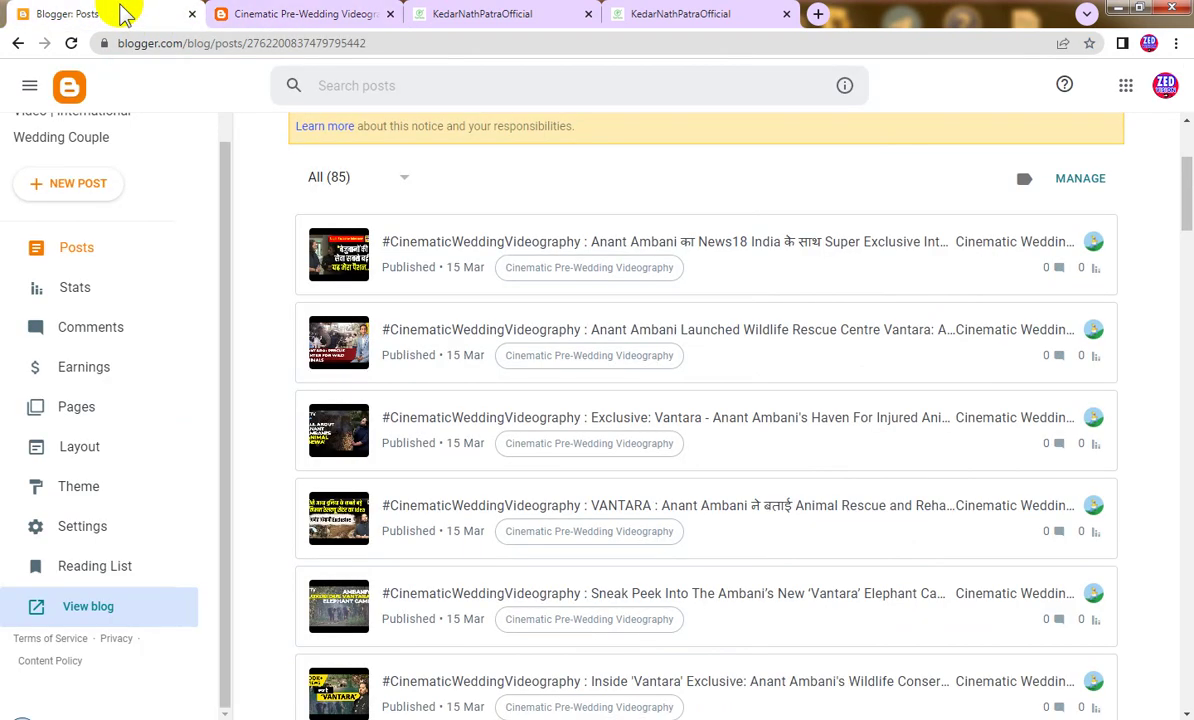
# Search the blog's posts for "vantara" and look through the matching posts.
pyautogui.scroll(3, 690, 457)
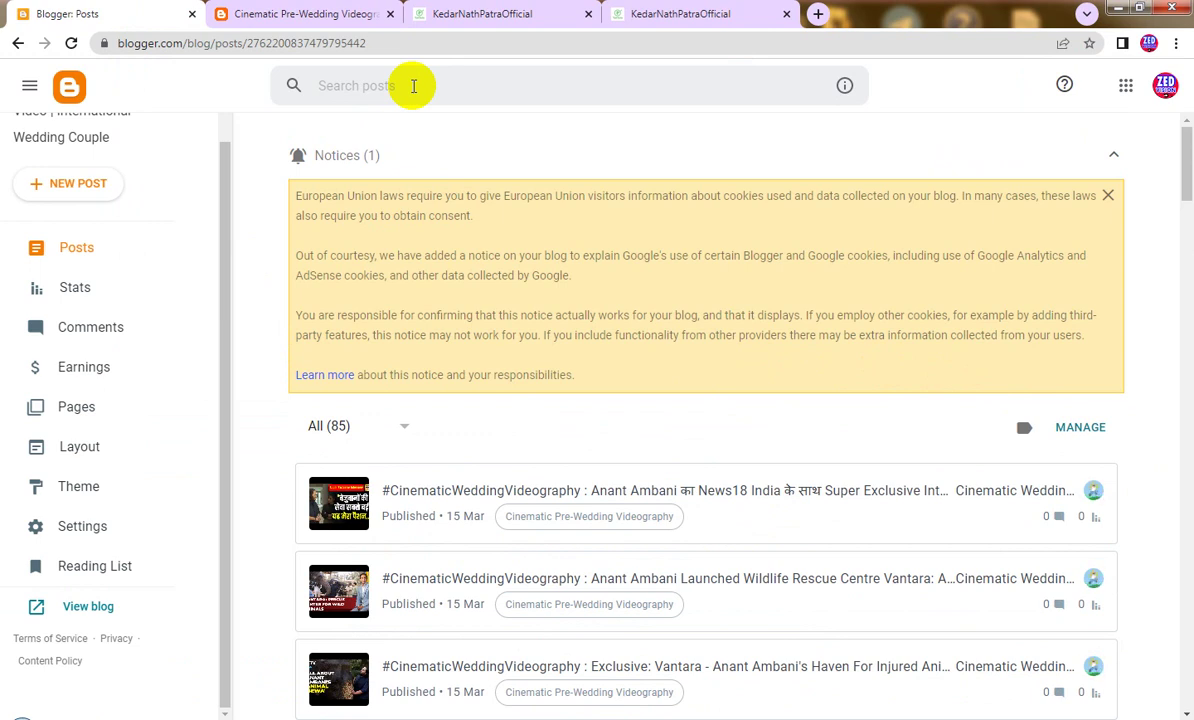
pyautogui.click(413, 86)
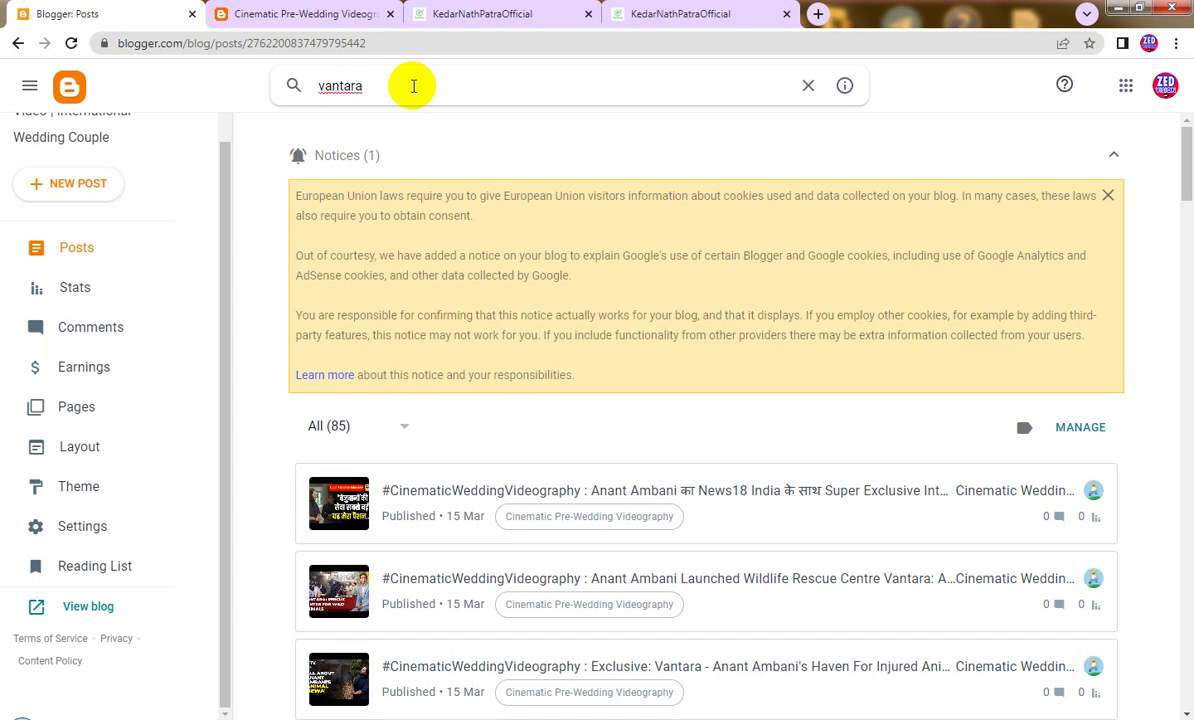
pyautogui.press('Return')
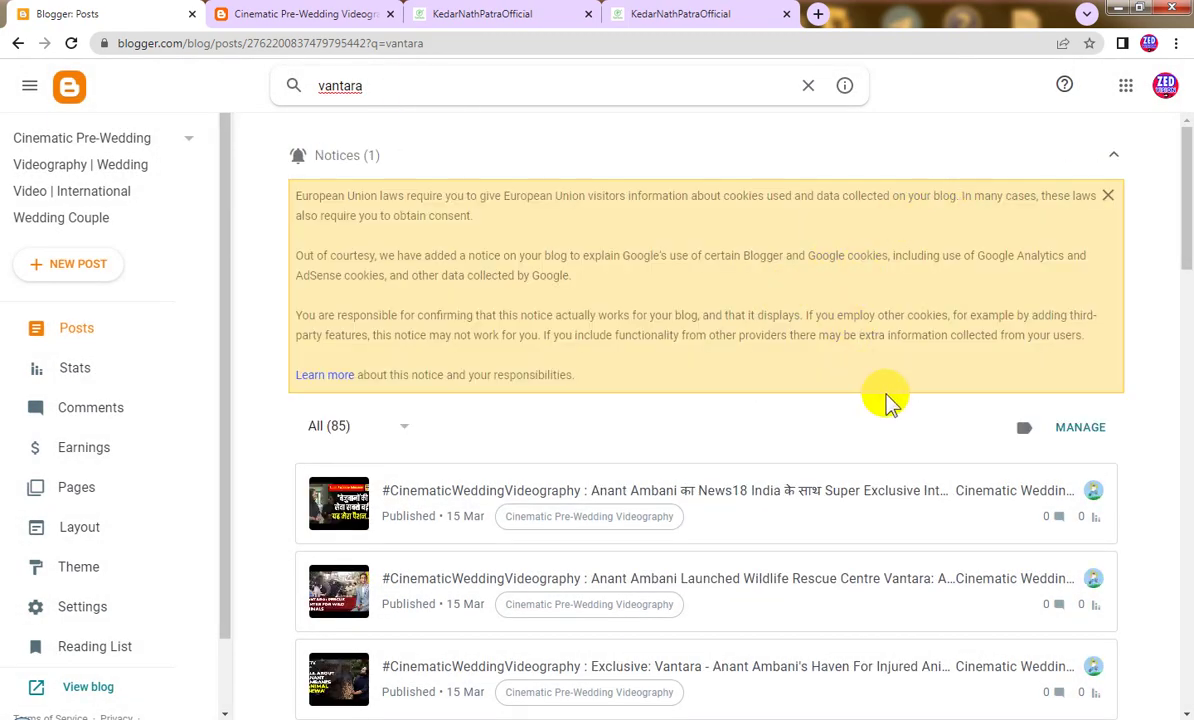
pyautogui.scroll(-2, 887, 400)
pyautogui.scroll(-2, 905, 405)
pyautogui.scroll(4, 906, 400)
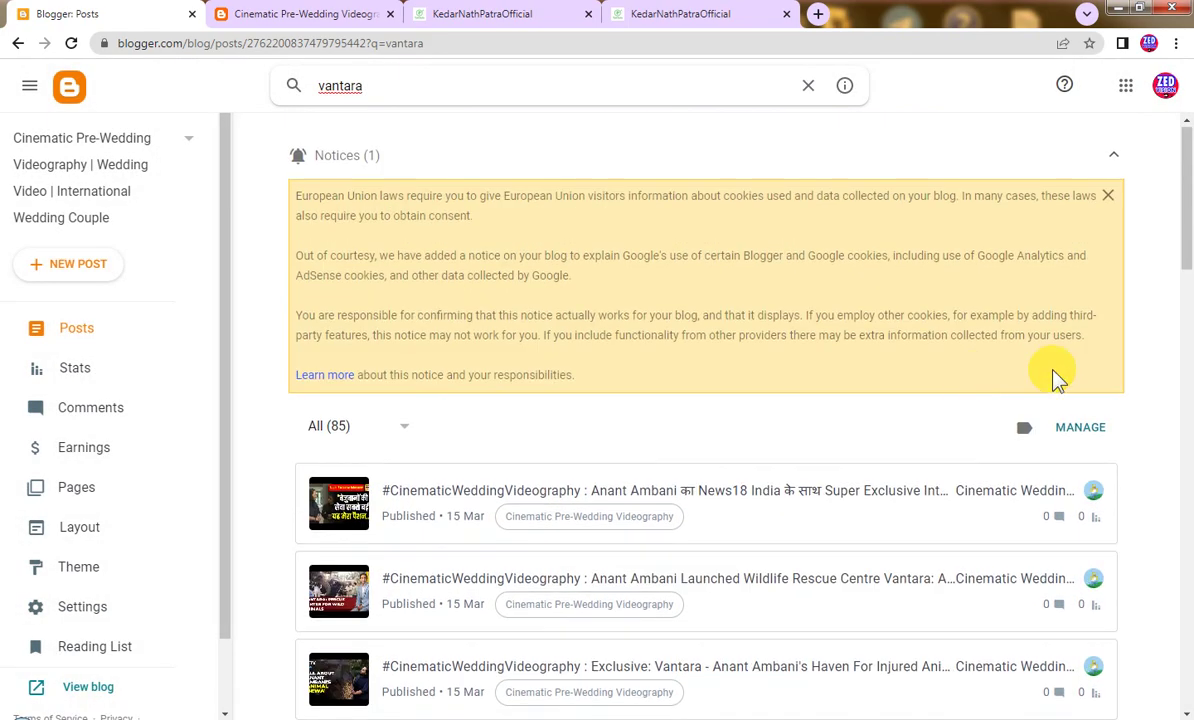
# Turn on bulk management for the "vantara" results and select all of the posts.
pyautogui.click(1083, 428)
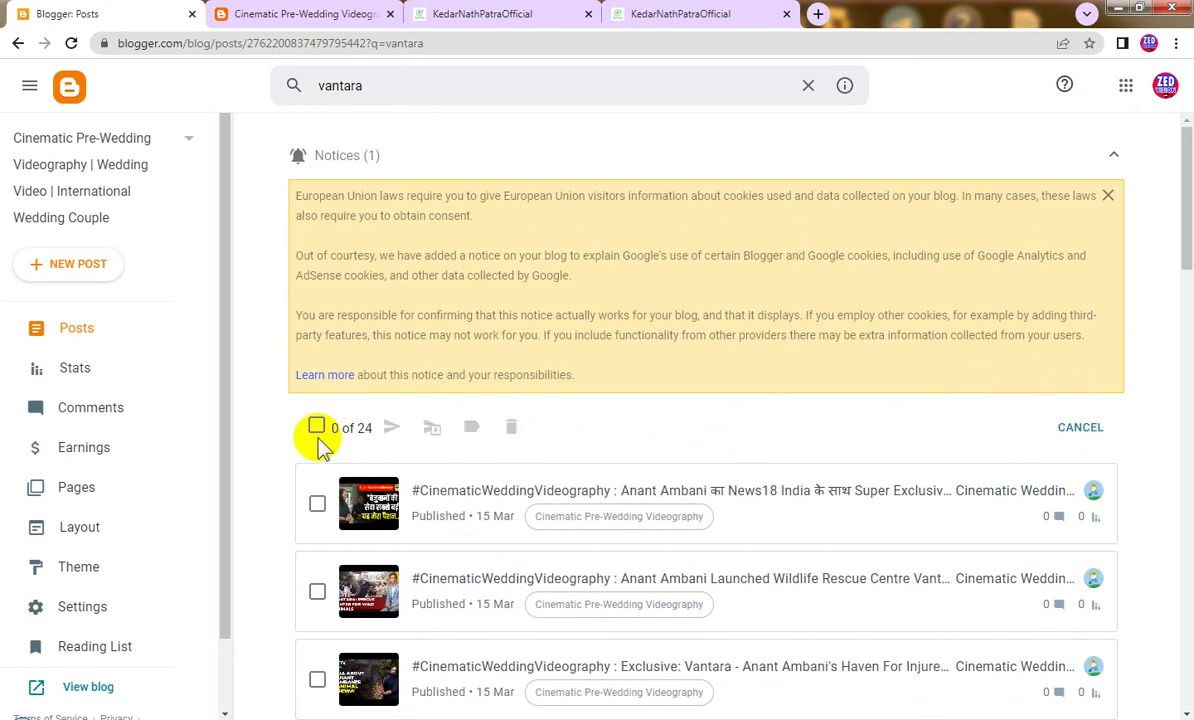
pyautogui.click(316, 428)
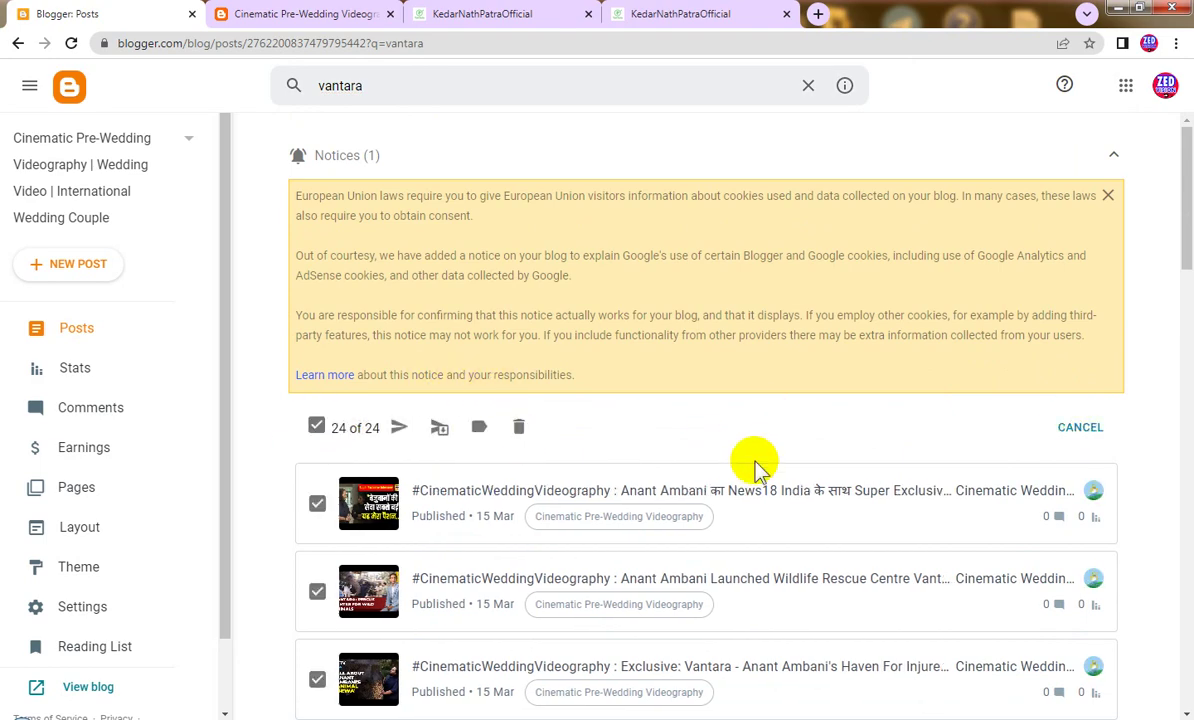
pyautogui.scroll(-15, 757, 465)
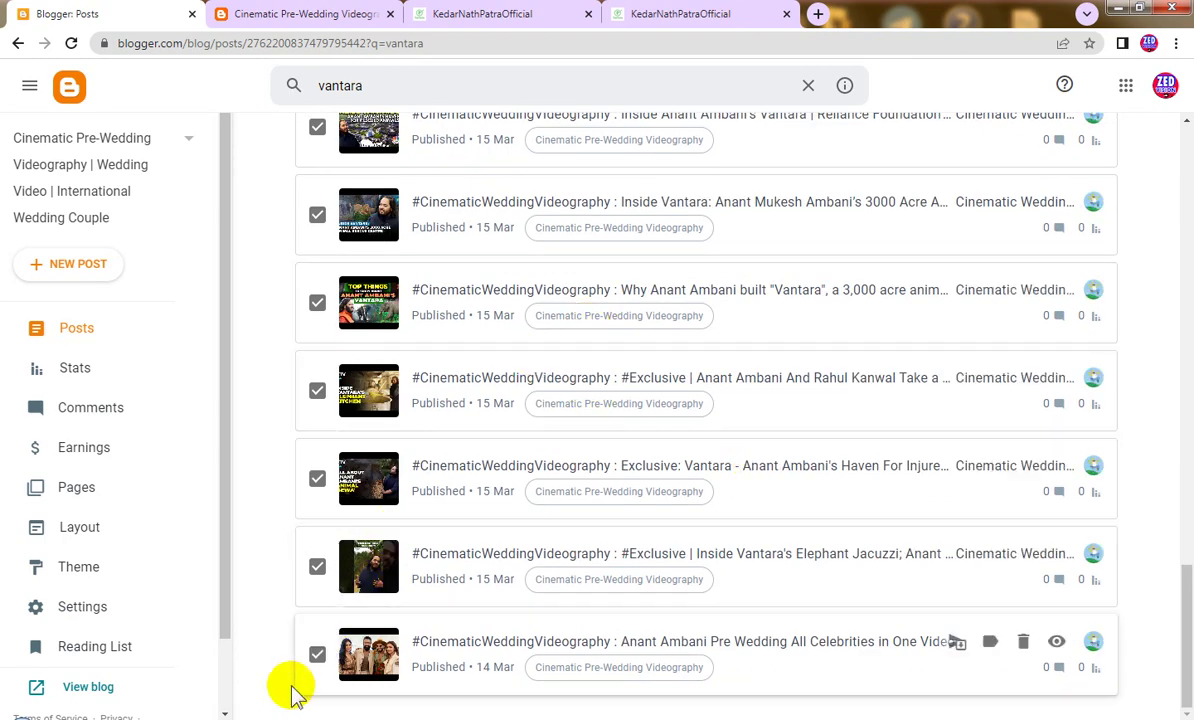
# Switch to Notepad, copy the text "Anant Ambani Vantara Tour Project", and return to the selected posts in Blogger.
pyautogui.moveTo(350, 664); pyautogui.dragTo(355, 670)
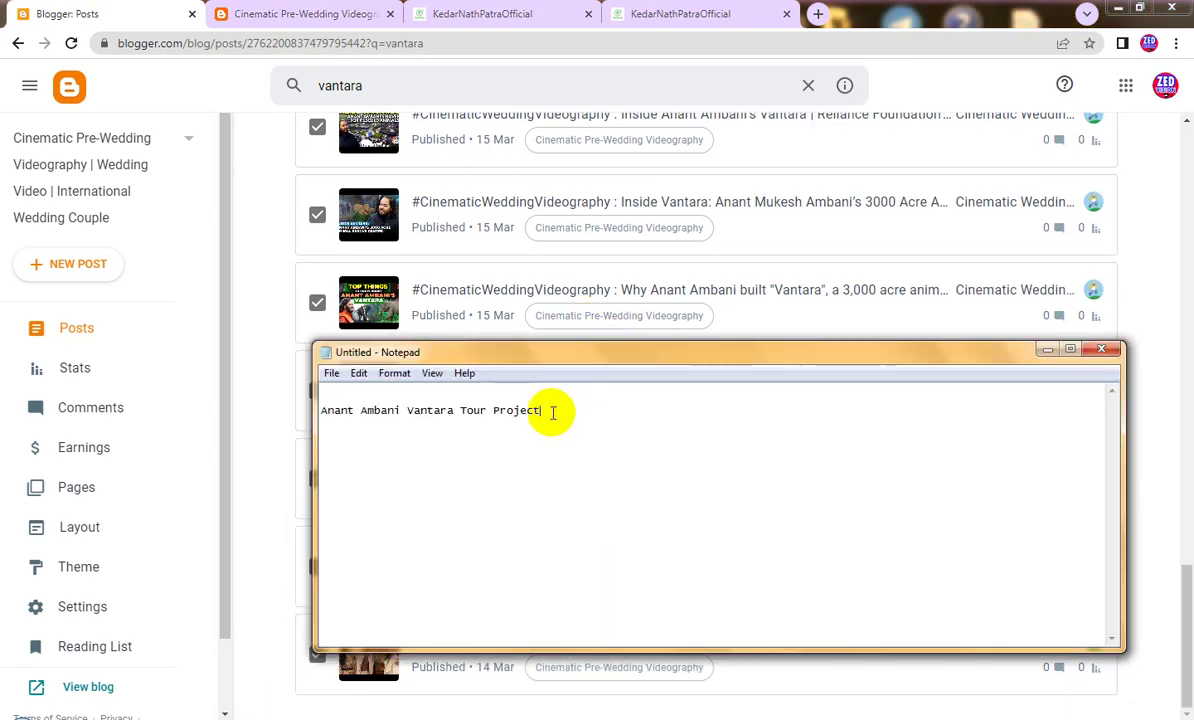
pyautogui.moveTo(552, 410); pyautogui.dragTo(314, 412)
pyautogui.hotkey('ctrl', 'c')
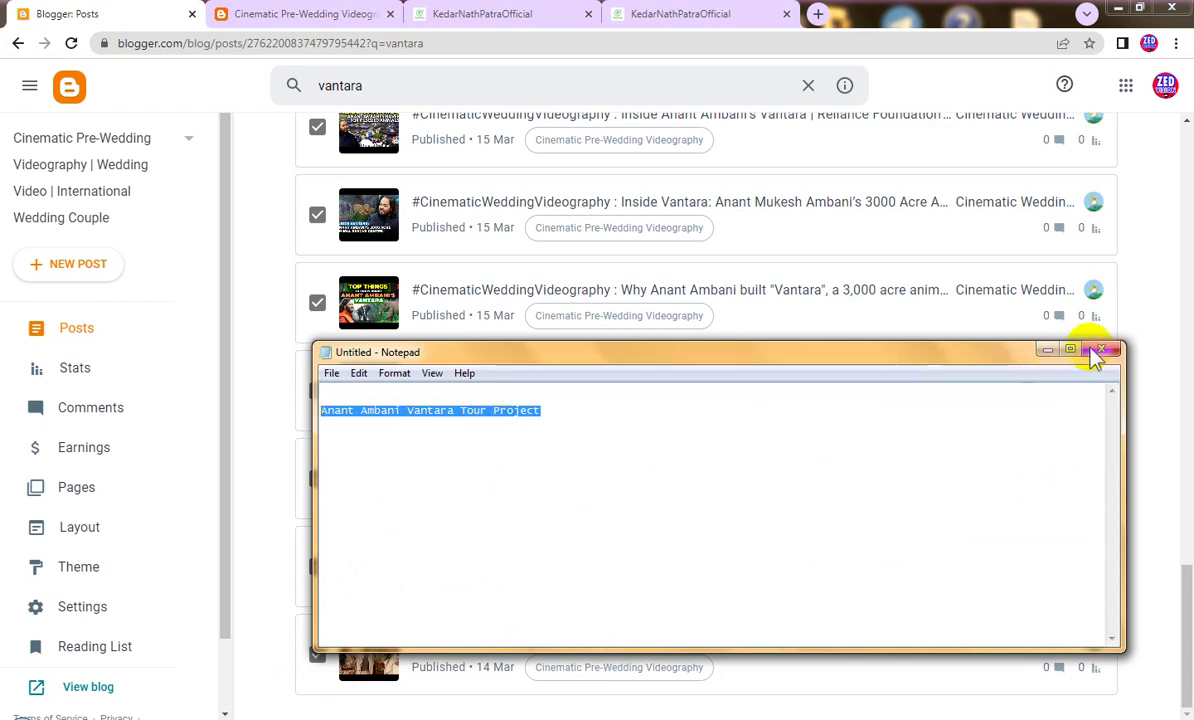
pyautogui.click(1047, 349)
pyautogui.scroll(2, 882, 352)
pyautogui.scroll(15, 882, 358)
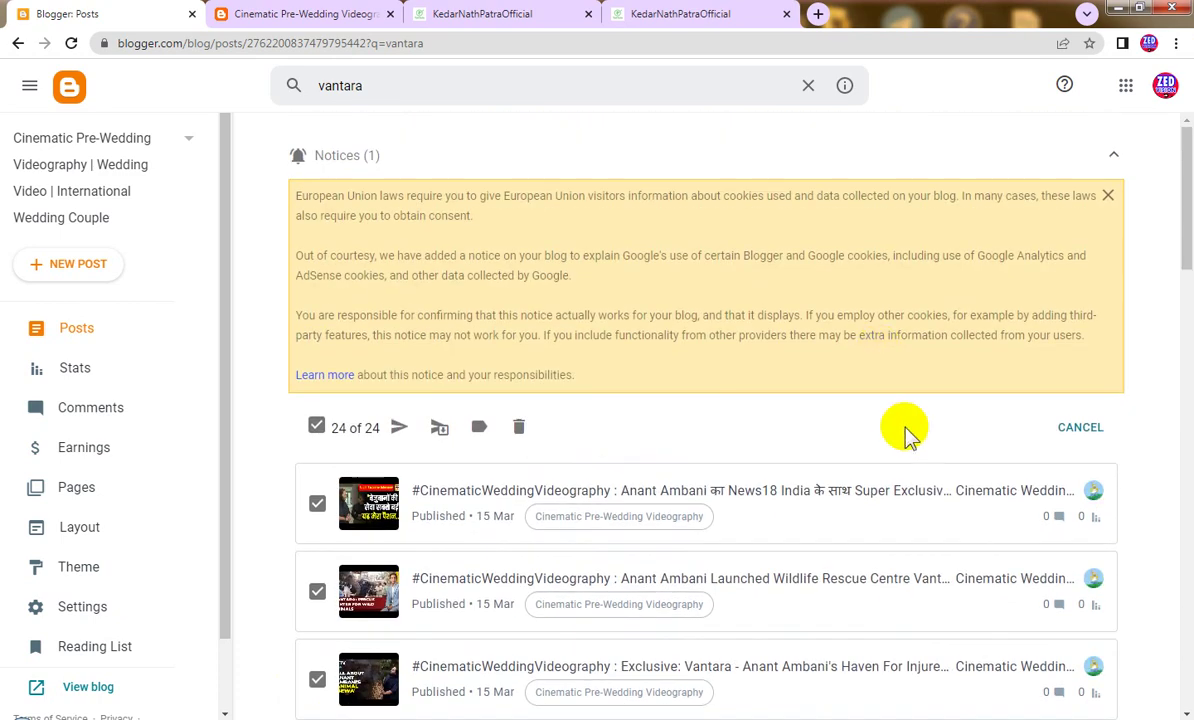
# Apply the new label "Anant Ambani Vantara Tour Project" to the selected posts, keeping "Cinematic Pre-Wedding Videography".
pyautogui.click(481, 429)
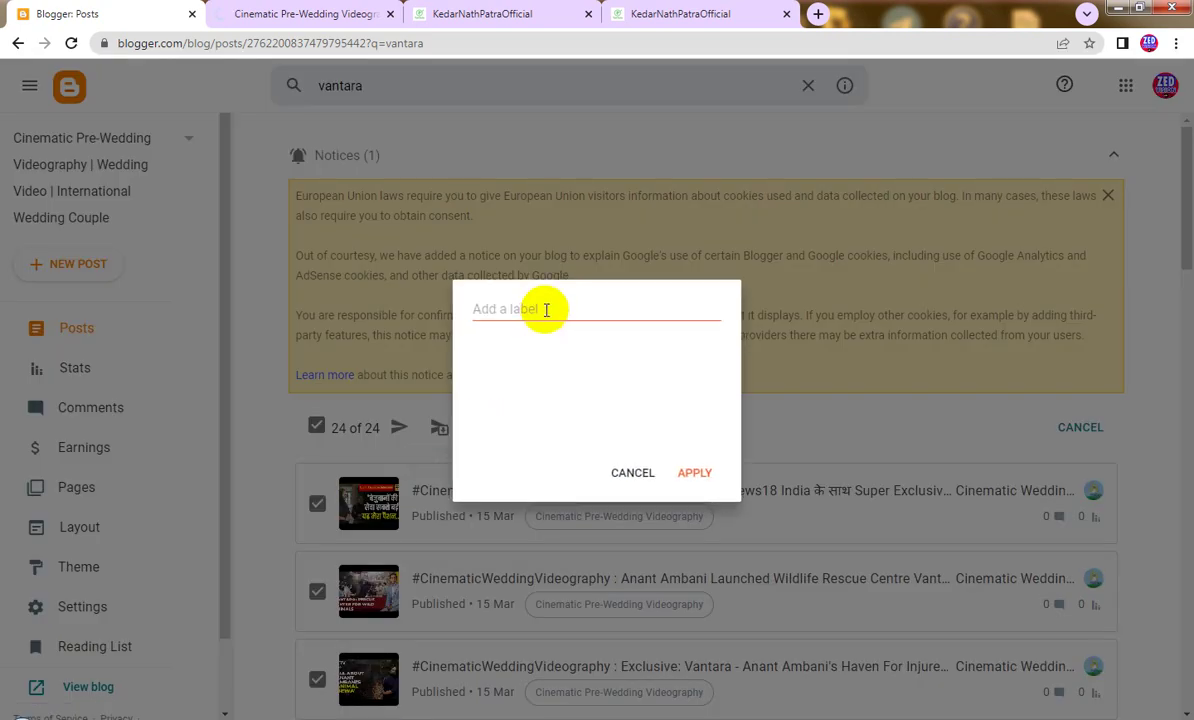
pyautogui.hotkey('ctrl', 'v')
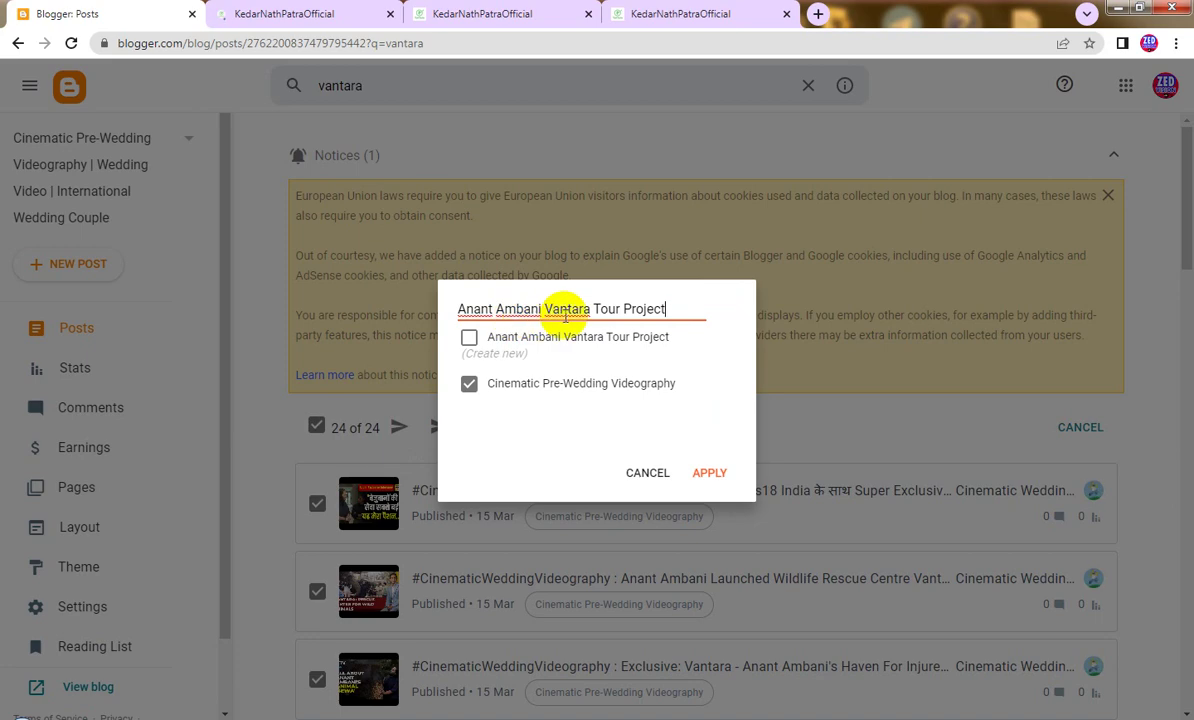
pyautogui.click(469, 337)
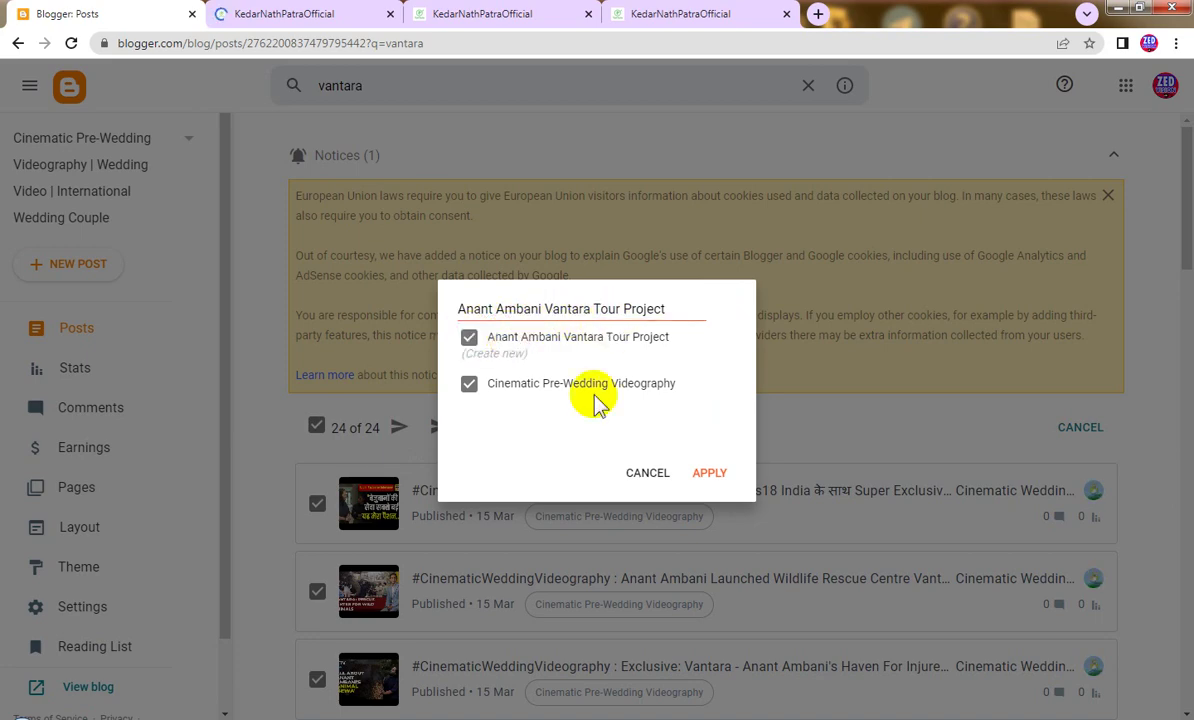
pyautogui.click(709, 472)
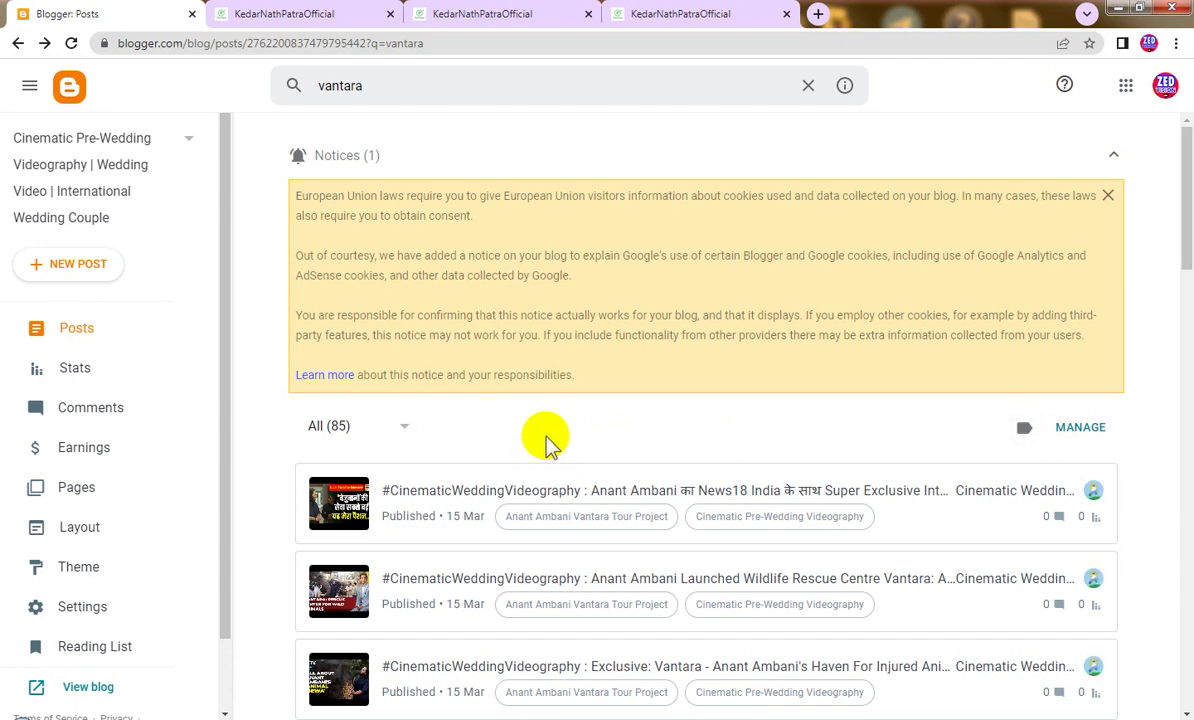
# Review the labels on the "vantara" results and on the posts in the full, unfiltered post list.
pyautogui.scroll(-1, 548, 445)
pyautogui.scroll(1, 548, 442)
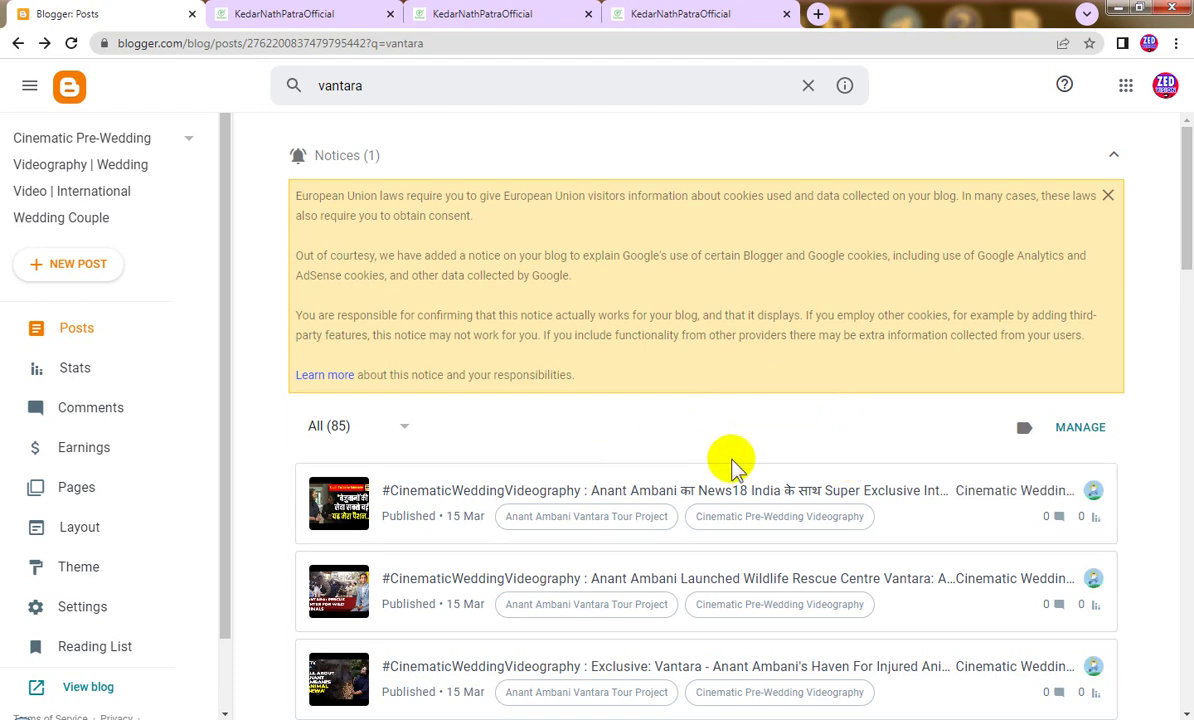
pyautogui.scroll(-3, 732, 465)
pyautogui.scroll(-2, 750, 462)
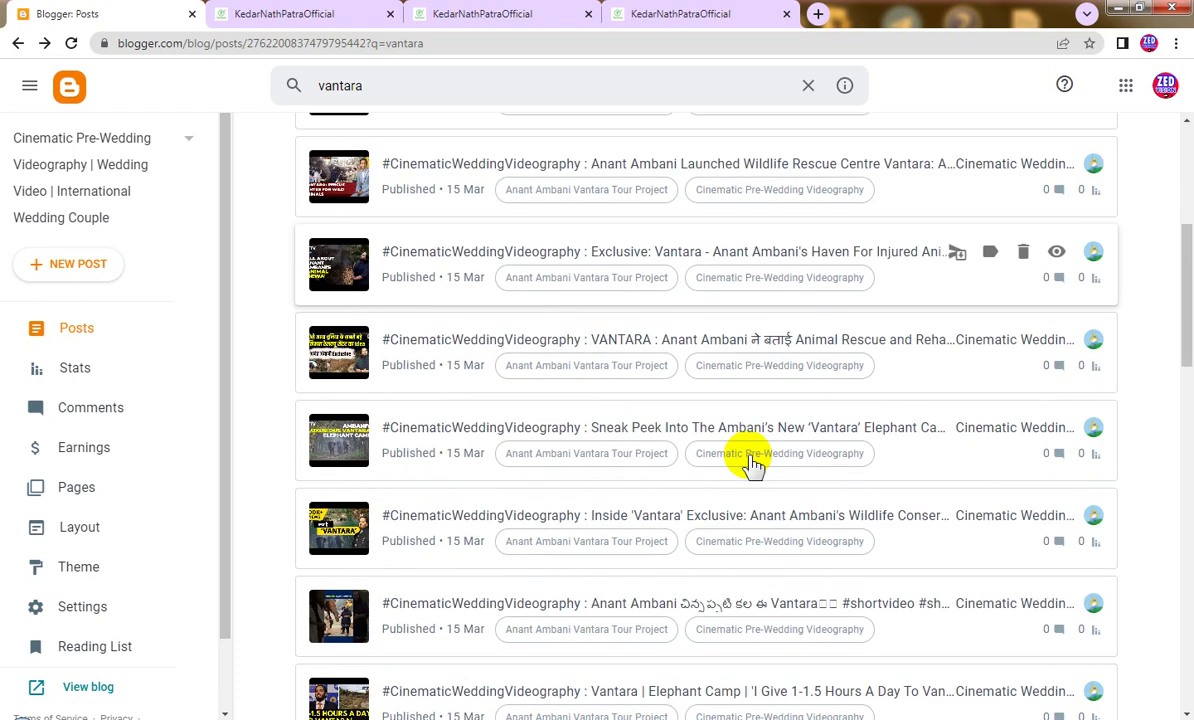
pyautogui.scroll(4, 752, 465)
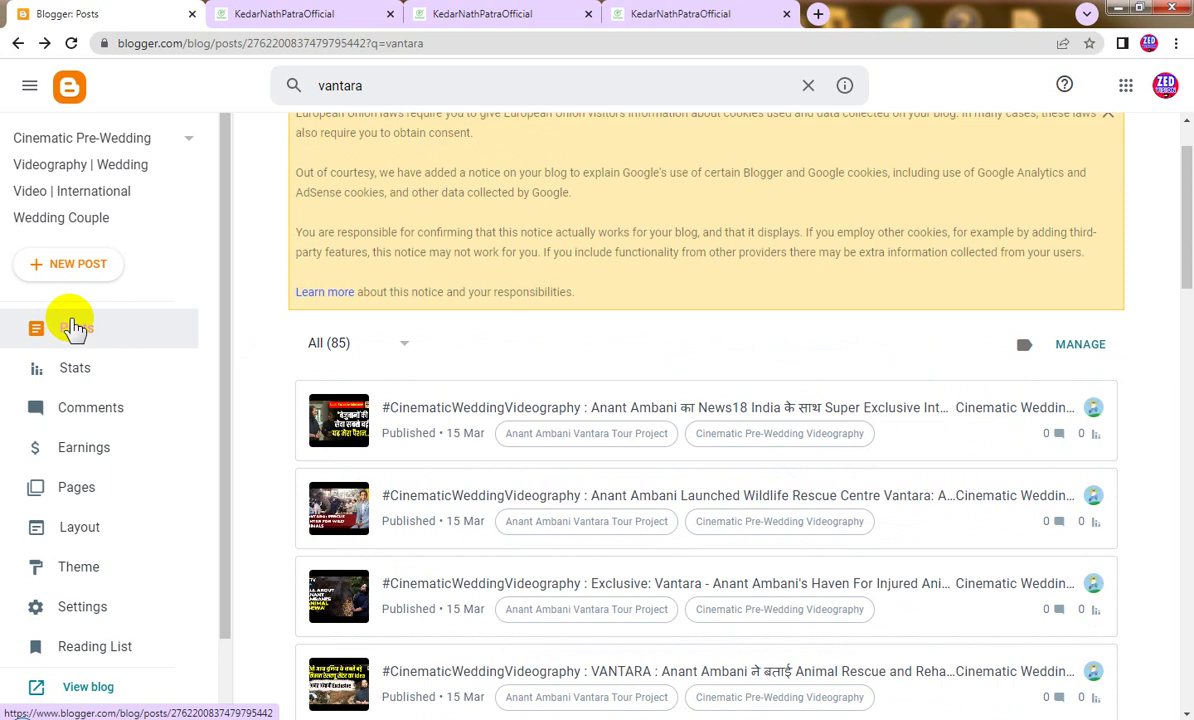
pyautogui.click(74, 328)
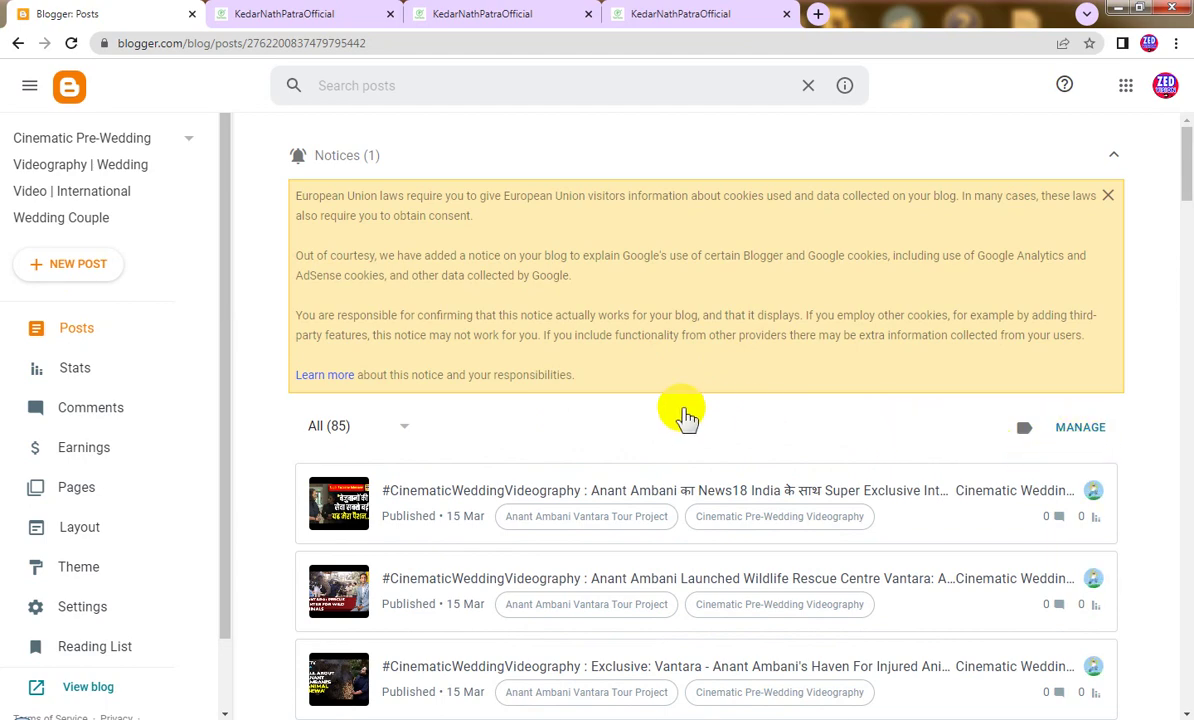
pyautogui.scroll(-3, 688, 412)
pyautogui.scroll(-3, 690, 410)
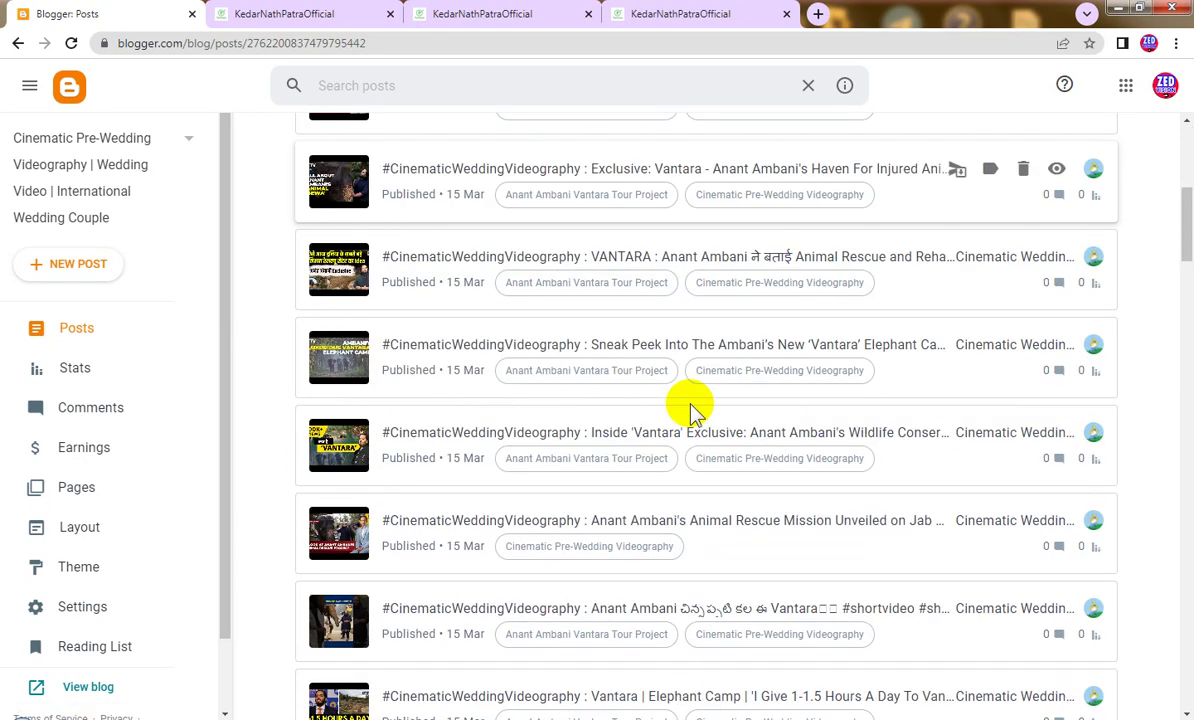
pyautogui.scroll(-3, 690, 410)
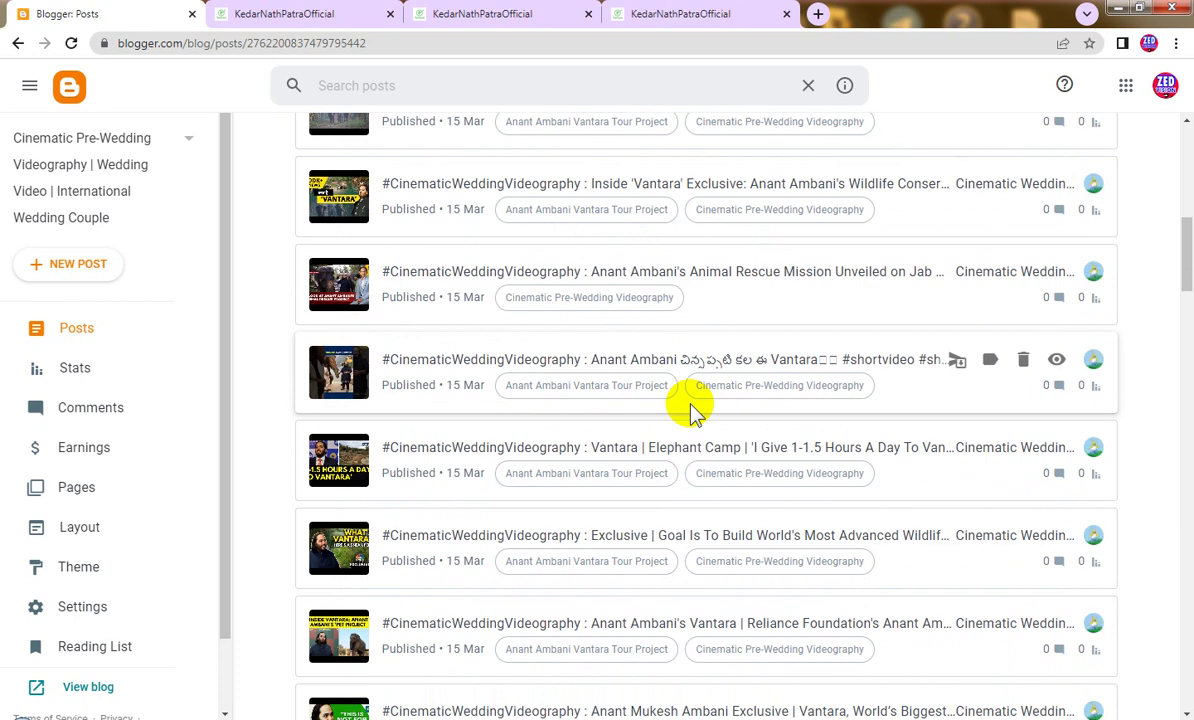
pyautogui.scroll(-3, 693, 410)
pyautogui.scroll(8, 695, 410)
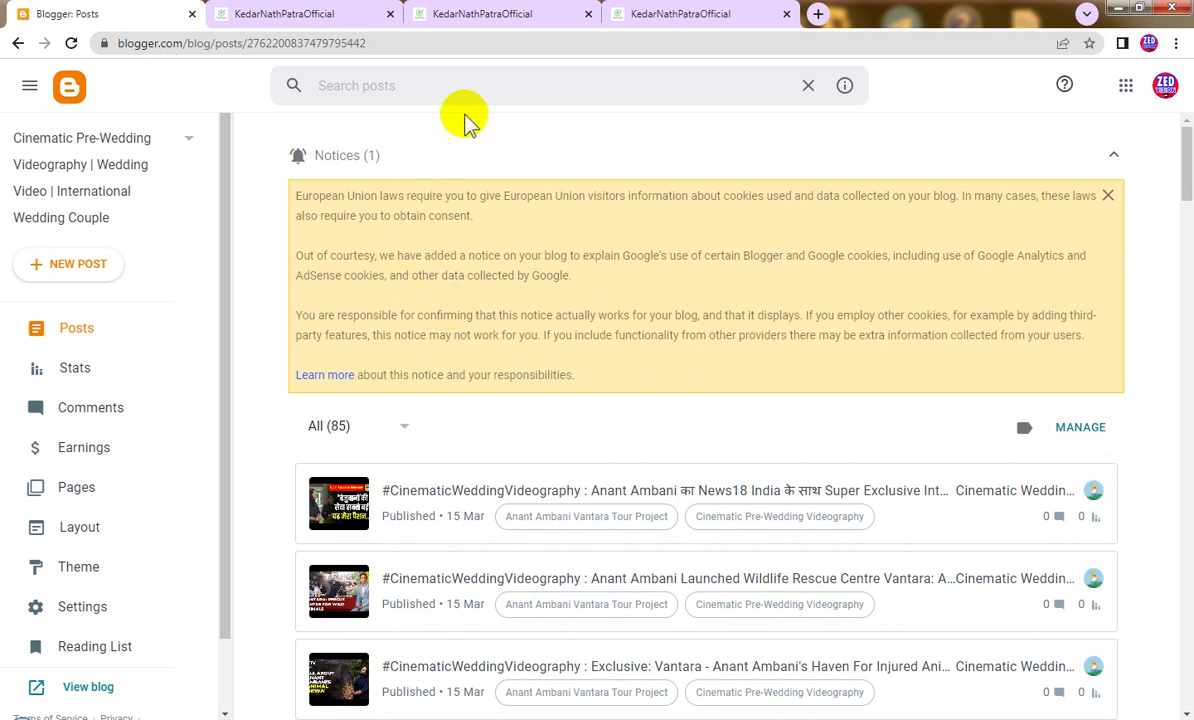
# Search the blog's posts for "radhika", turn on bulk management, and look through the matching posts.
pyautogui.click(481, 86)
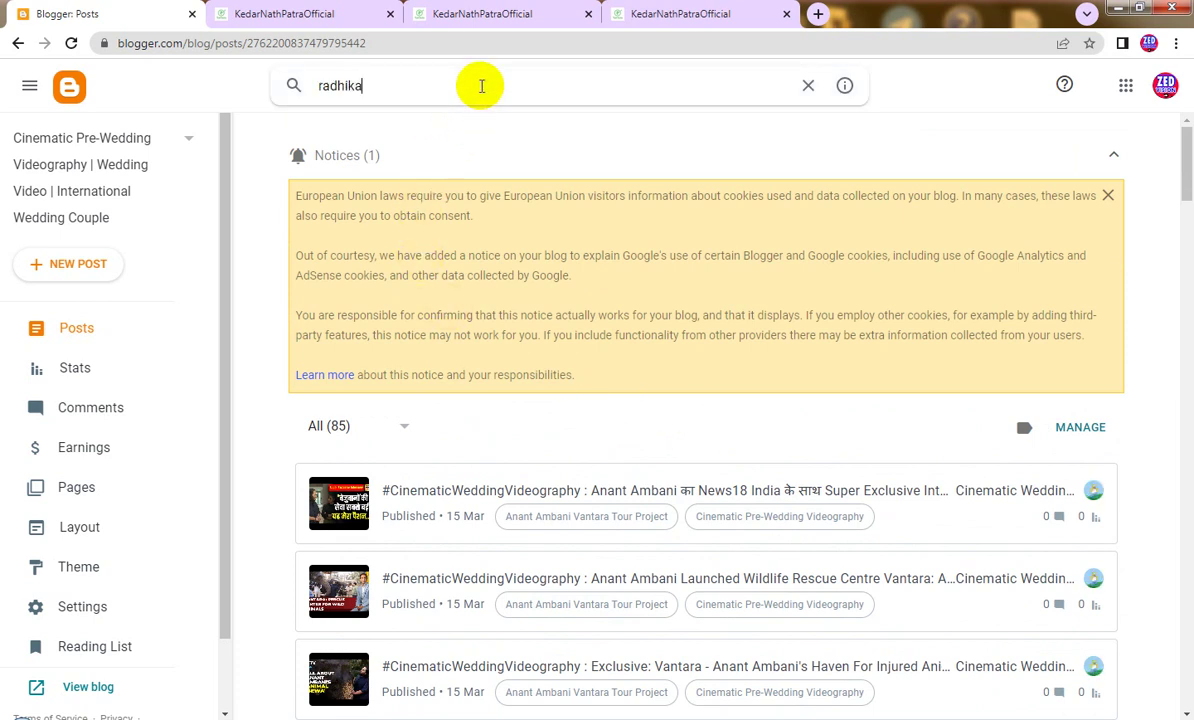
pyautogui.press('Return')
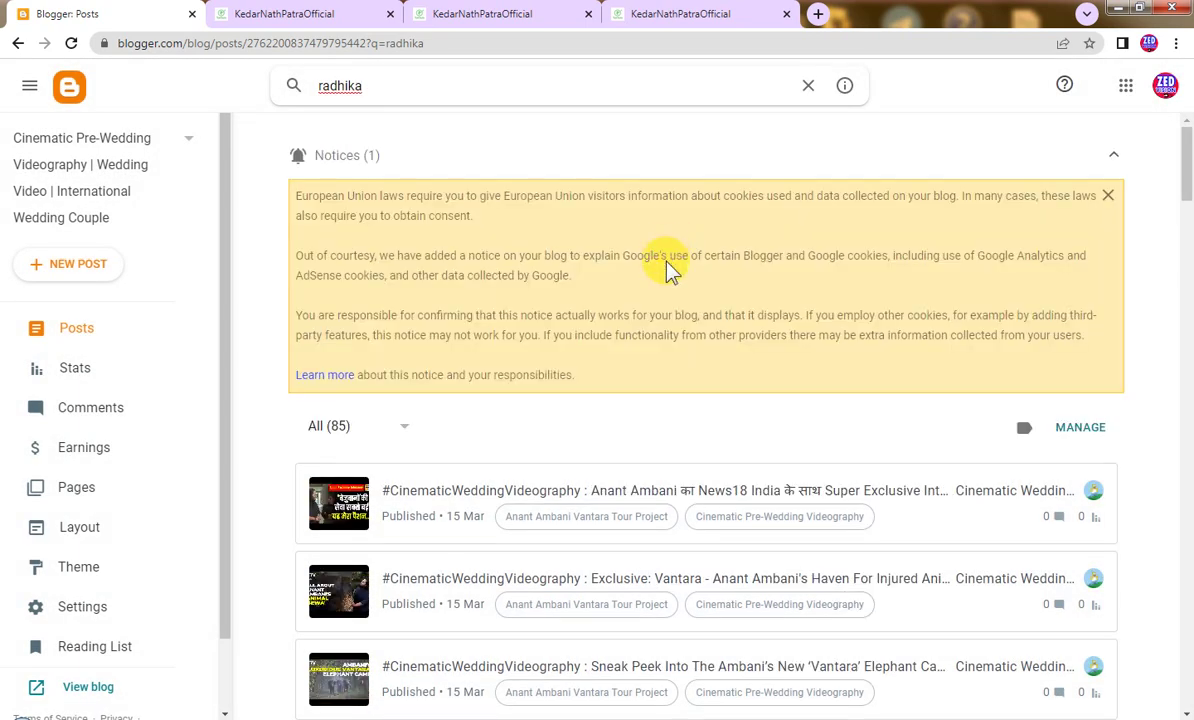
pyautogui.click(1080, 427)
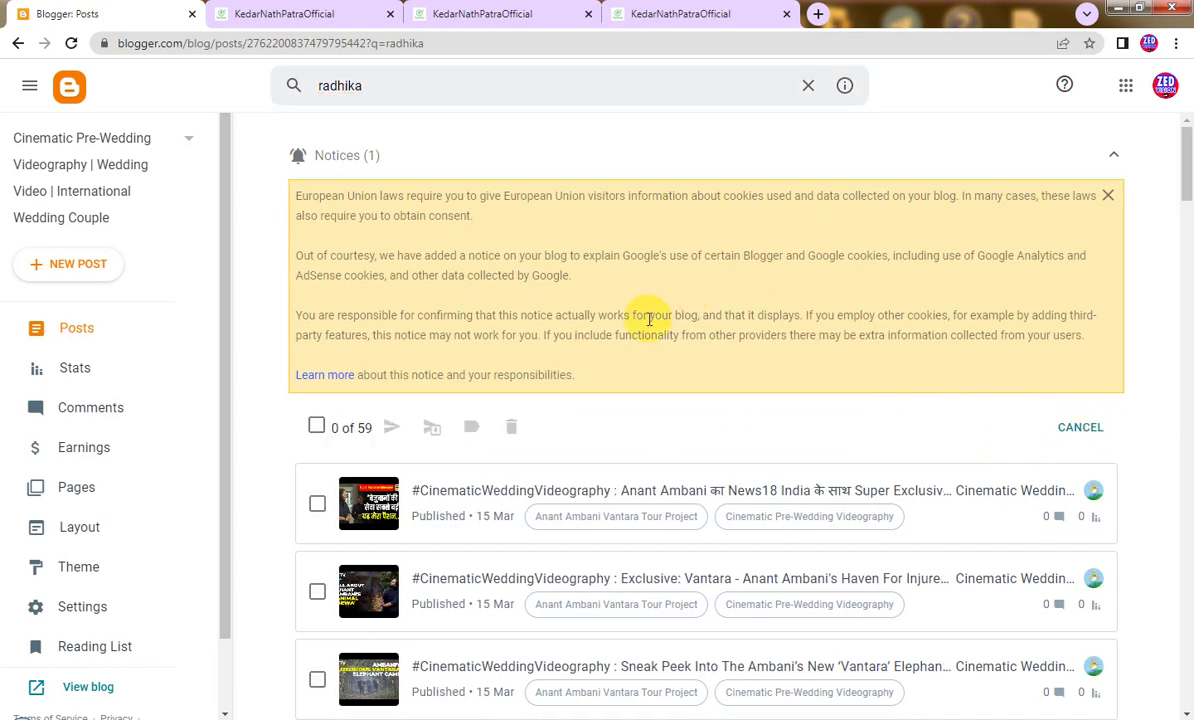
pyautogui.scroll(-3, 652, 317)
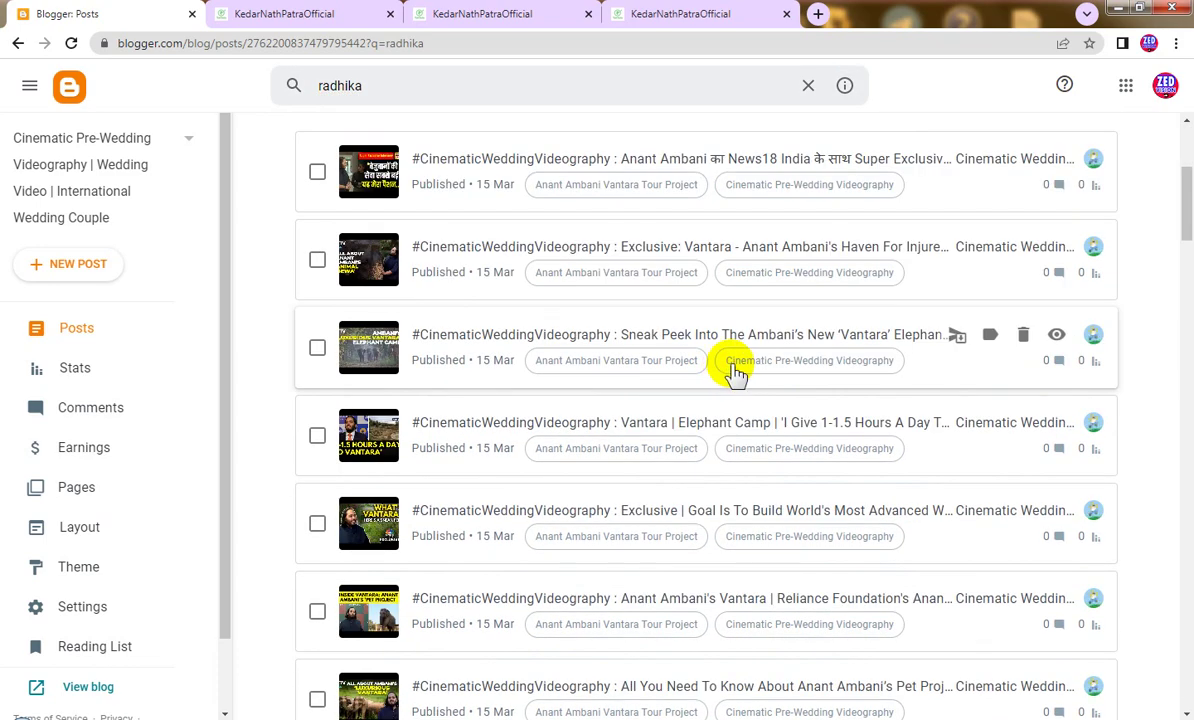
pyautogui.scroll(-3, 735, 372)
pyautogui.scroll(-3, 733, 372)
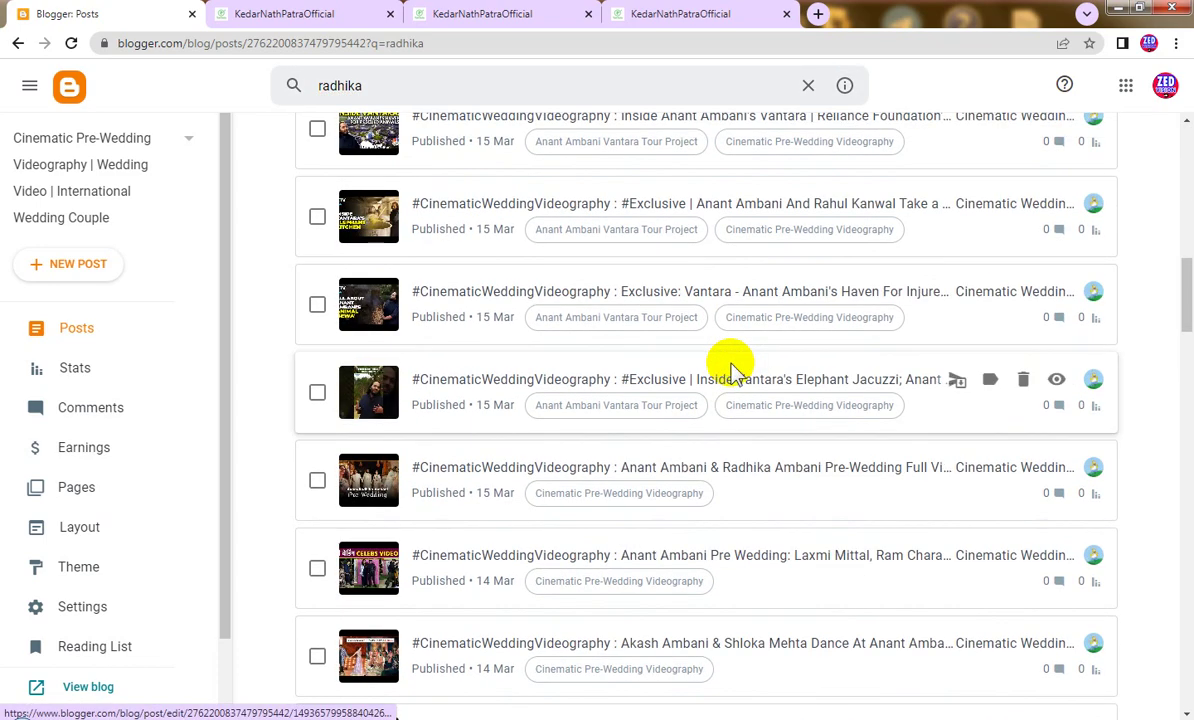
pyautogui.scroll(10, 733, 372)
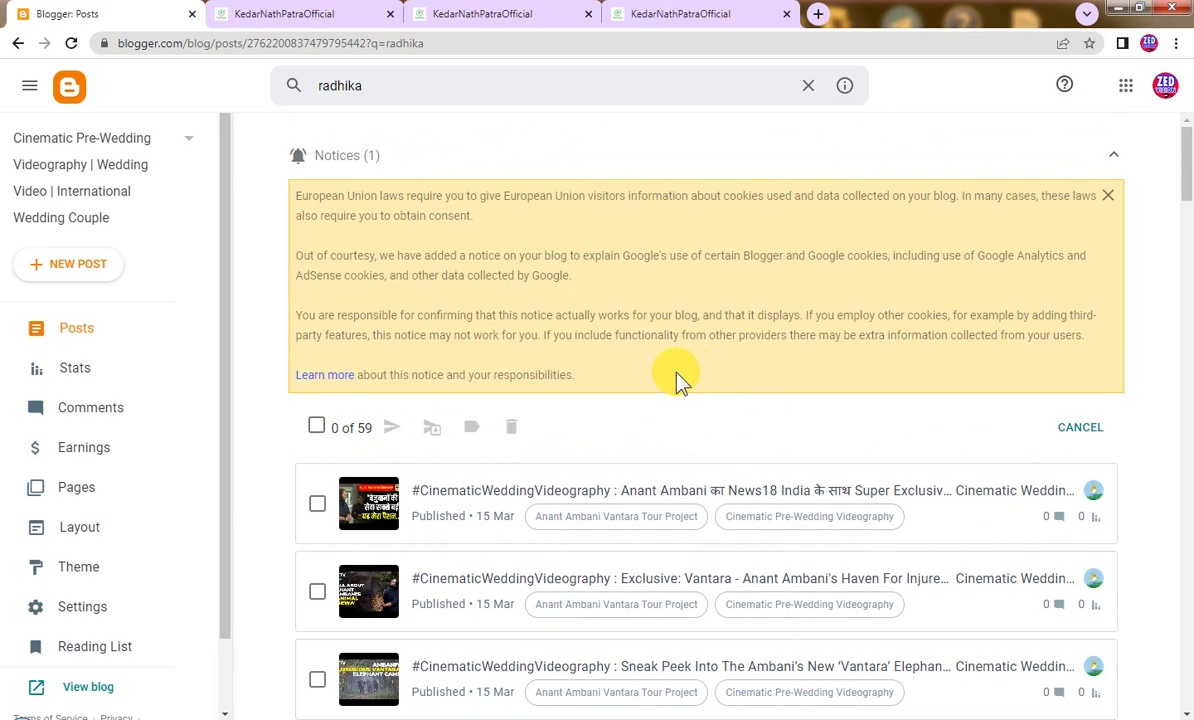
# Load all the "radhika" search results, including those beyond the first batch, and select every matching post.
pyautogui.click(317, 427)
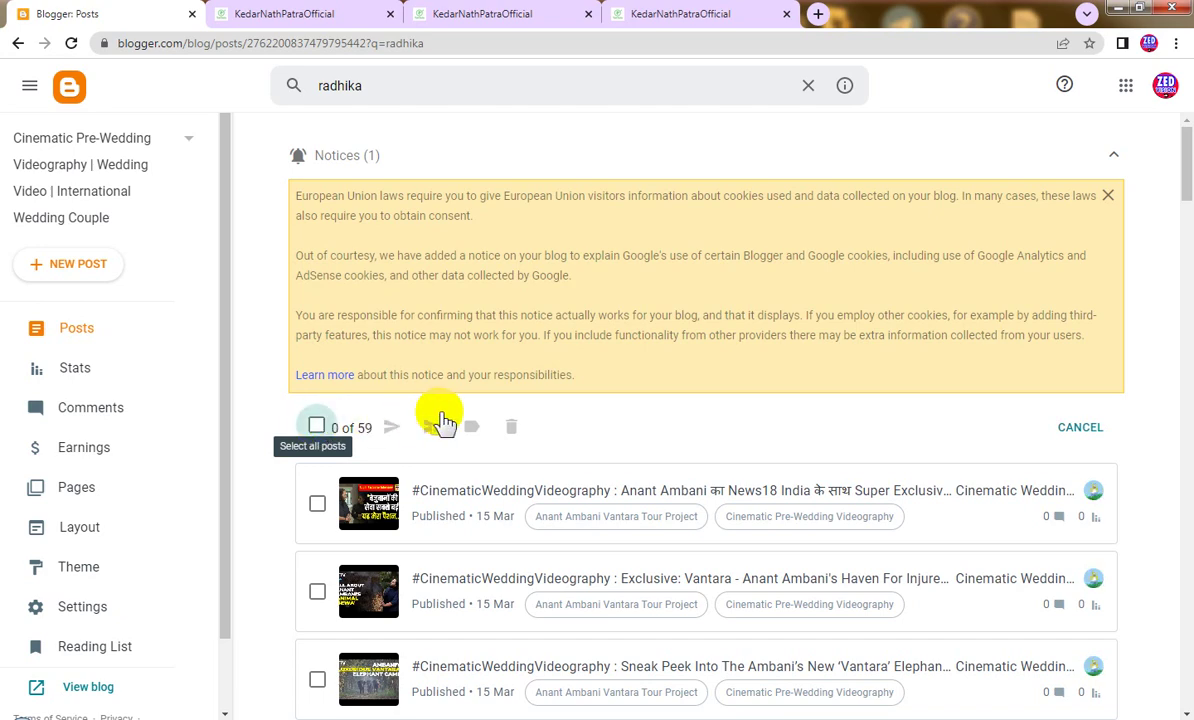
pyautogui.scroll(-15, 645, 432)
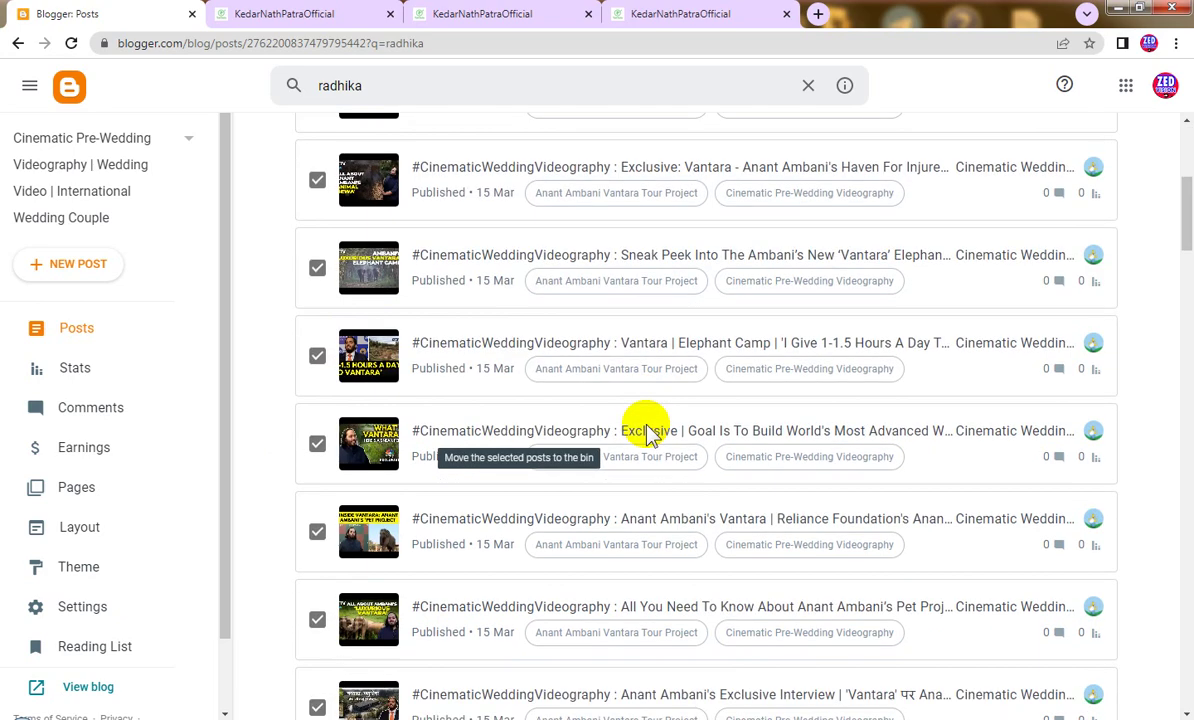
pyautogui.scroll(-12, 645, 432)
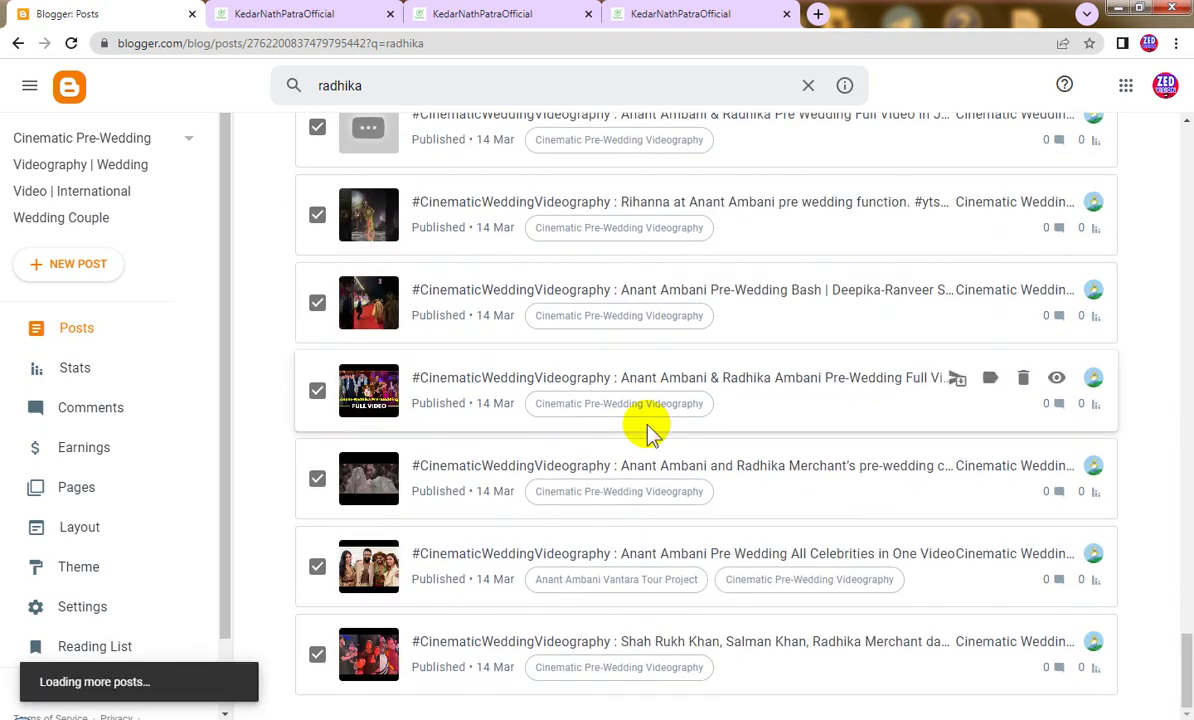
pyautogui.scroll(-4, 640, 415)
pyautogui.scroll(-5, 640, 415)
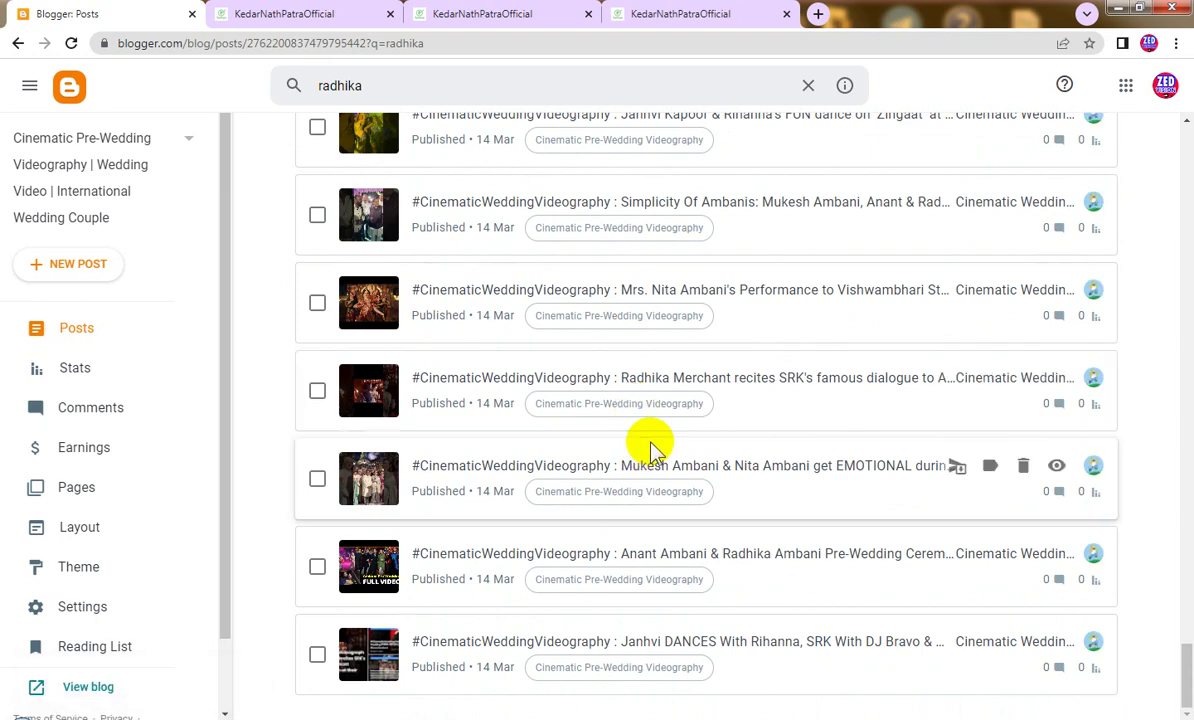
pyautogui.click(1185, 425)
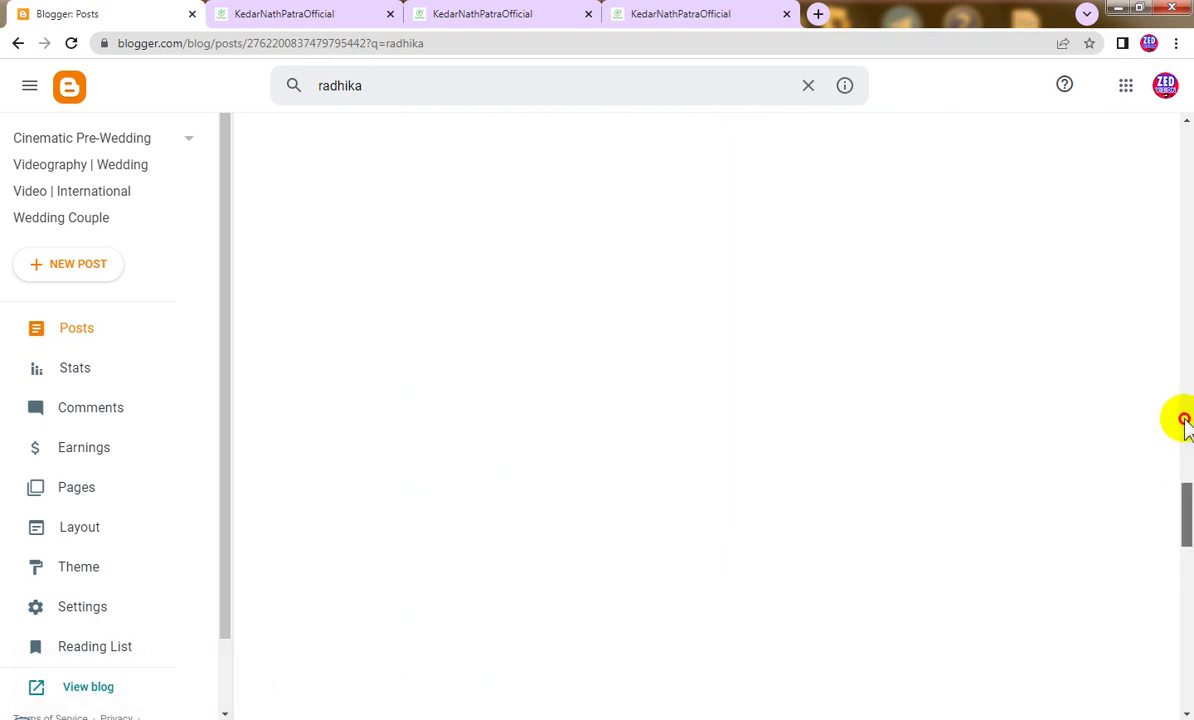
pyautogui.moveTo(1185, 425); pyautogui.dragTo(1181, 88)
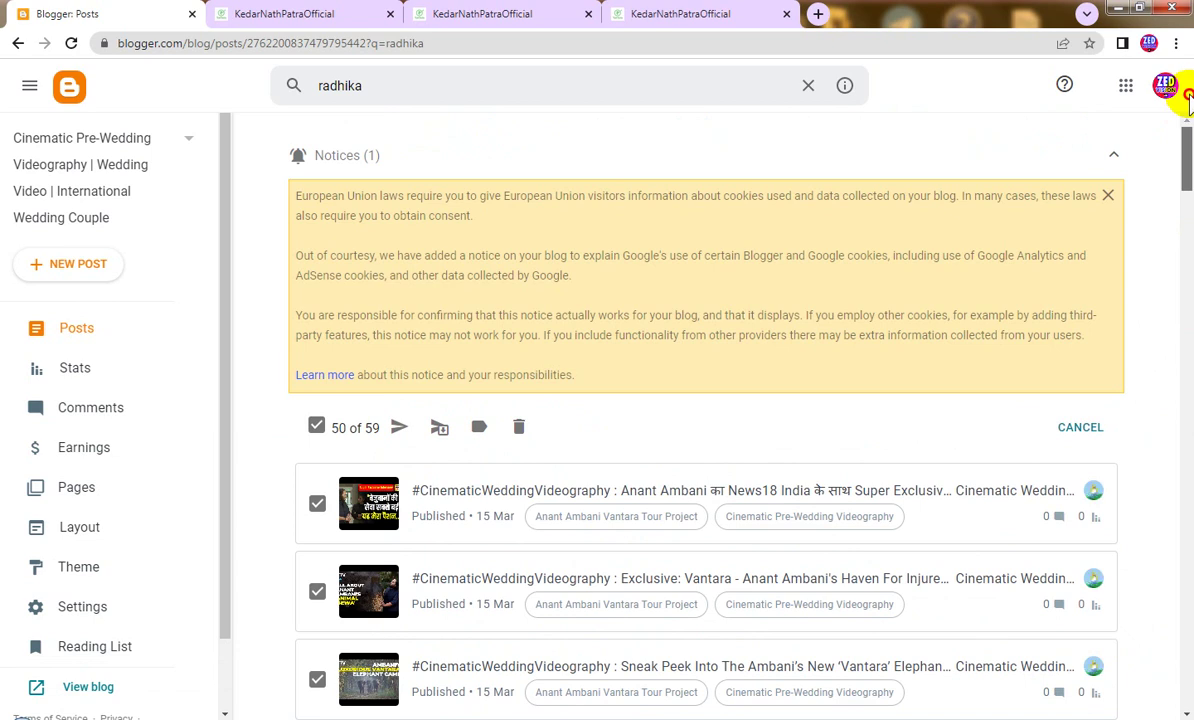
pyautogui.click(316, 429)
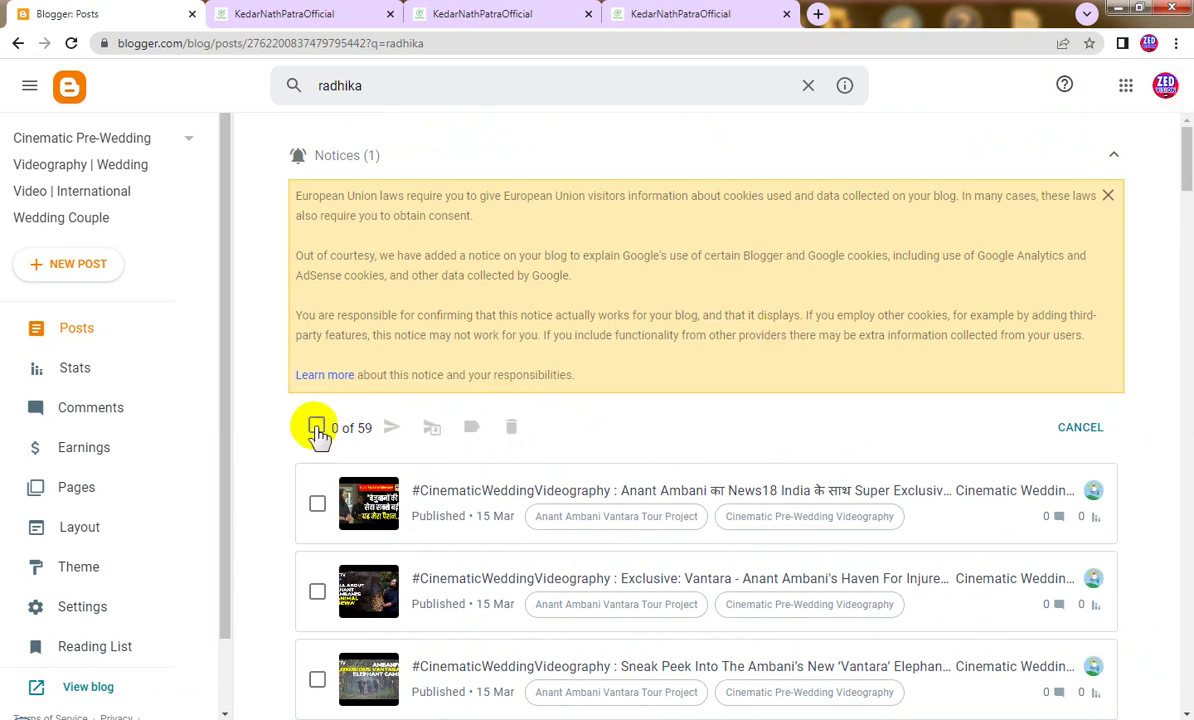
pyautogui.click(316, 429)
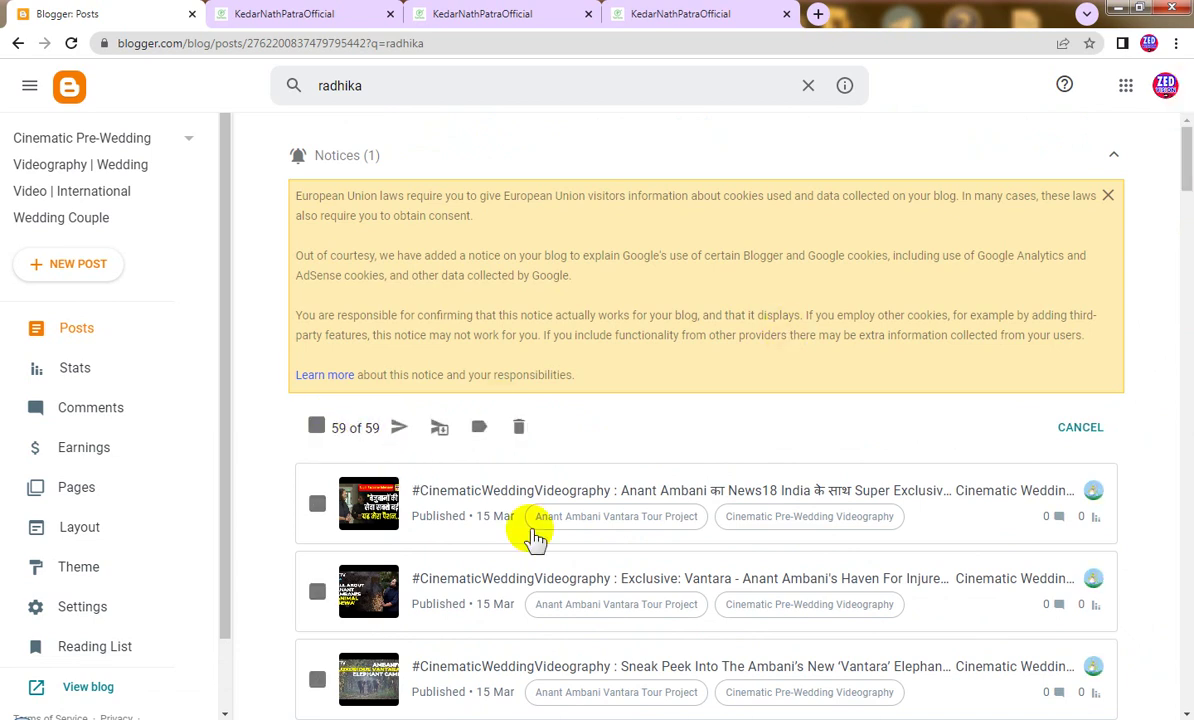
# Deselect the twelve consecutive posts at the start of the results that already carry the label "Anant Ambani Vantara Tour Project".
pyautogui.scroll(-2, 562, 530)
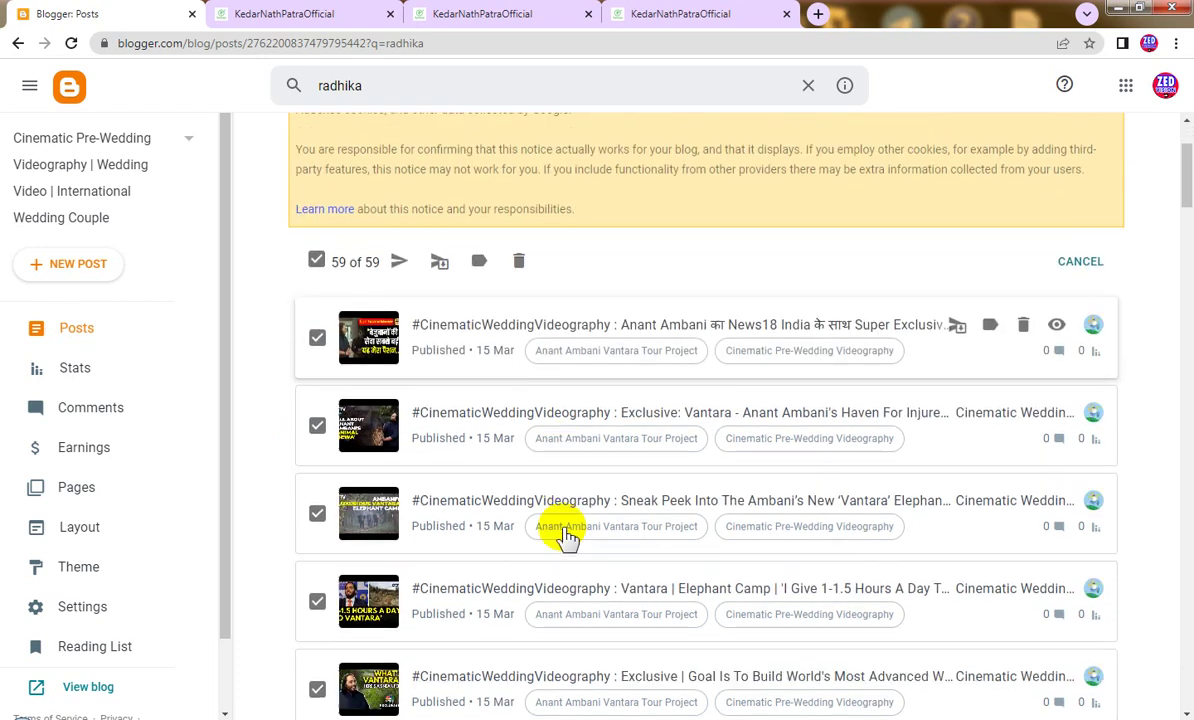
pyautogui.click(318, 340)
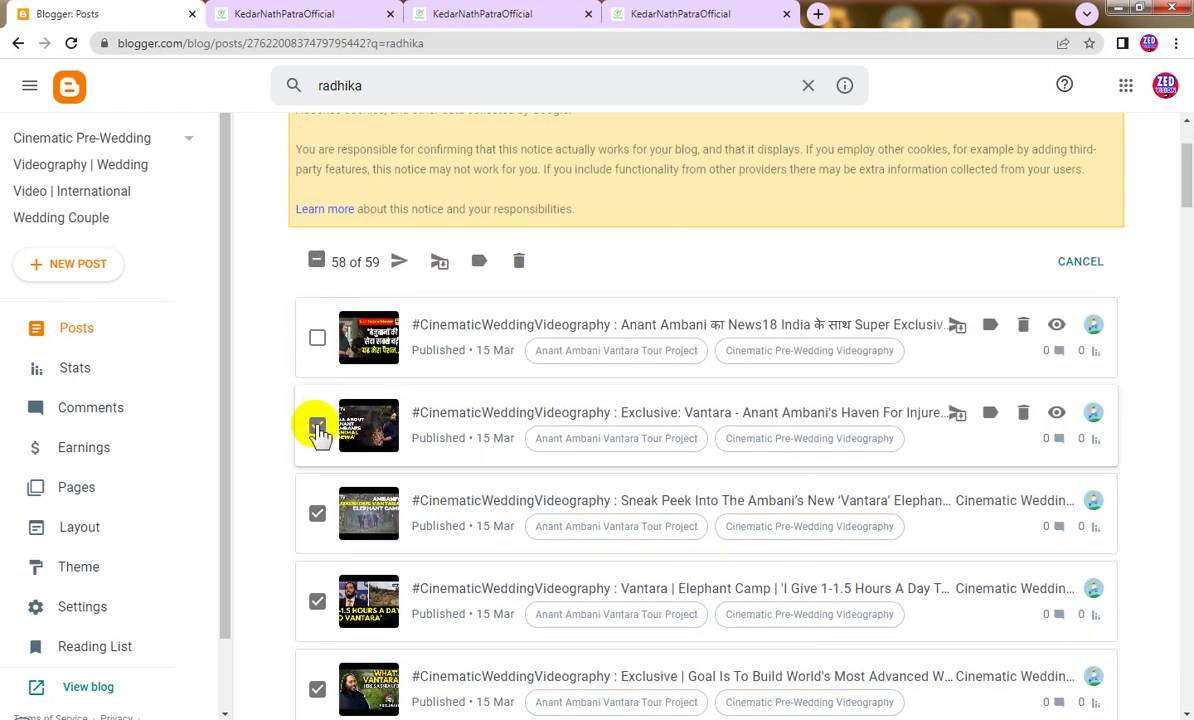
pyautogui.click(317, 428)
pyautogui.click(317, 513)
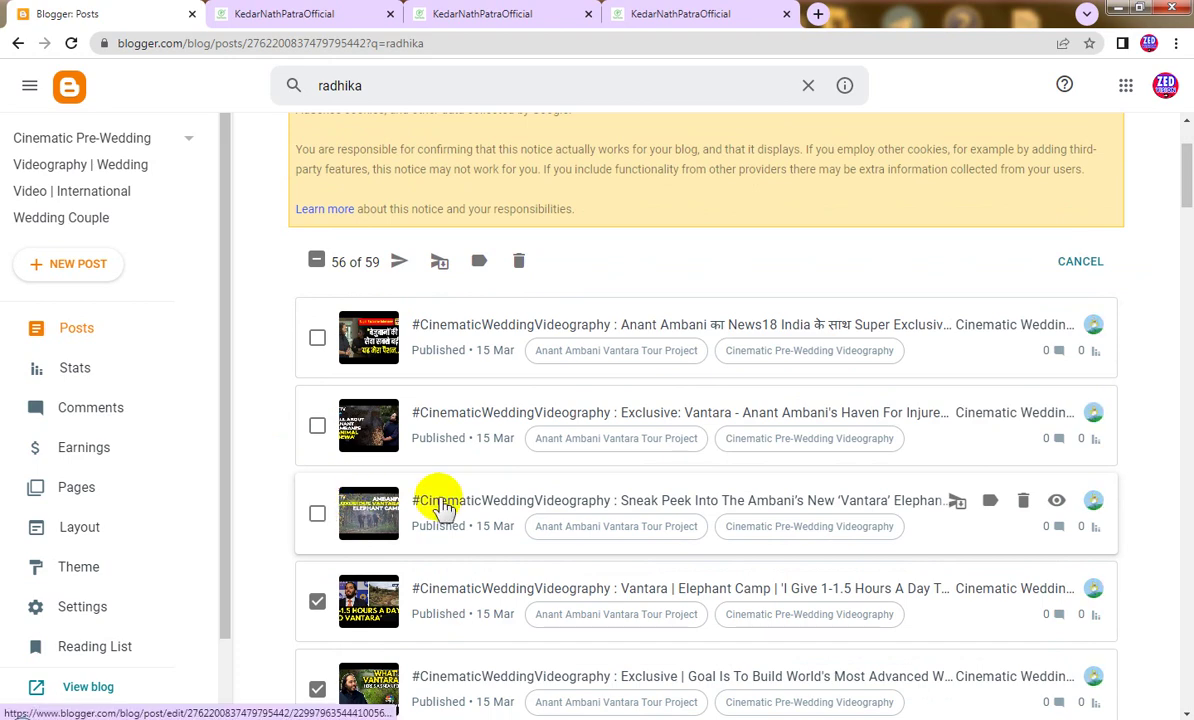
pyautogui.scroll(-2, 437, 495)
pyautogui.click(317, 437)
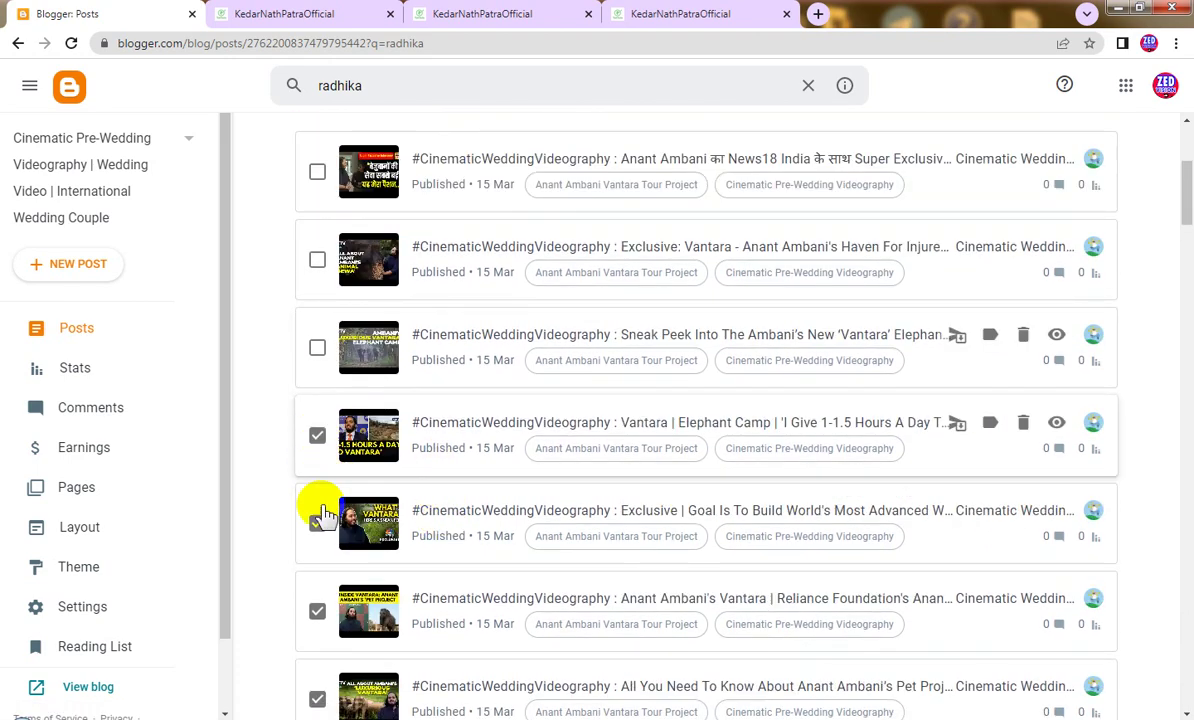
pyautogui.click(317, 523)
pyautogui.click(317, 612)
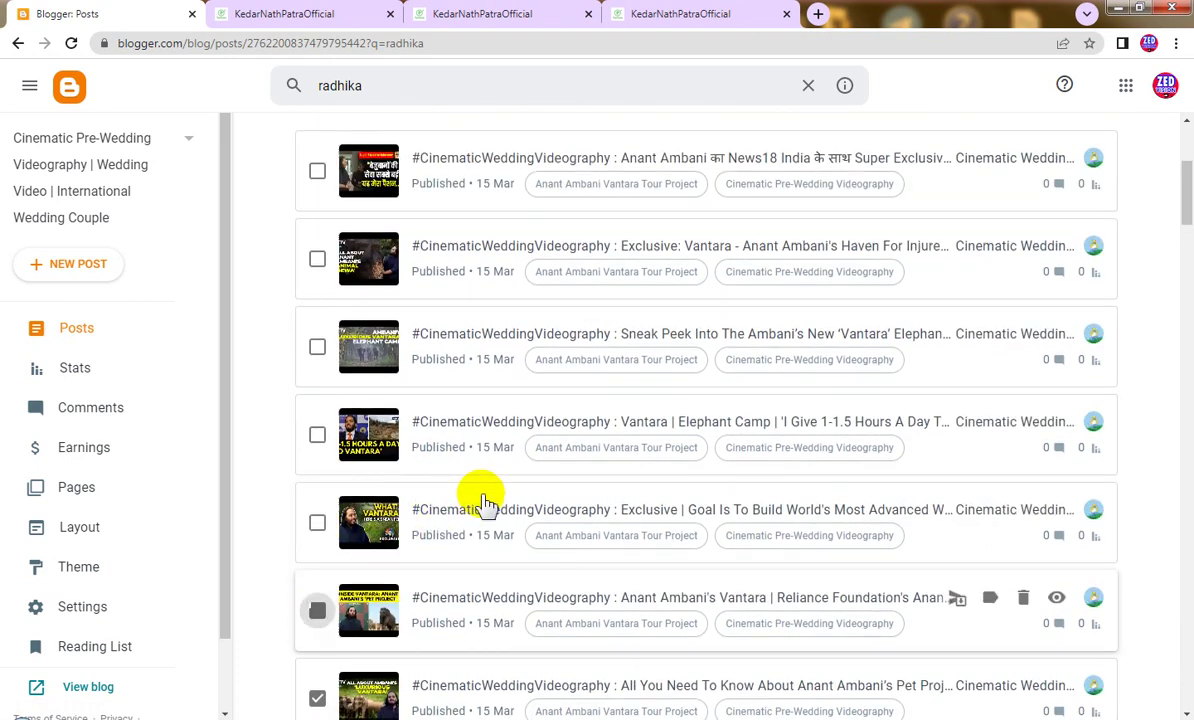
pyautogui.scroll(-3, 442, 496)
pyautogui.click(317, 452)
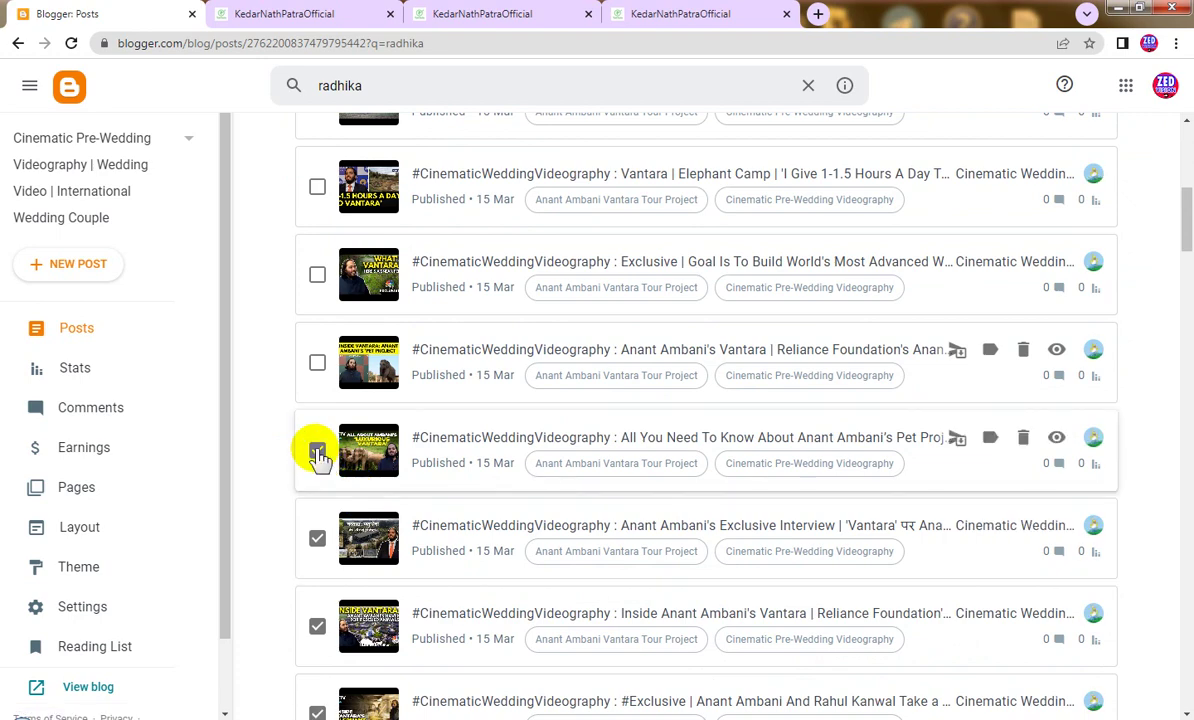
pyautogui.click(317, 540)
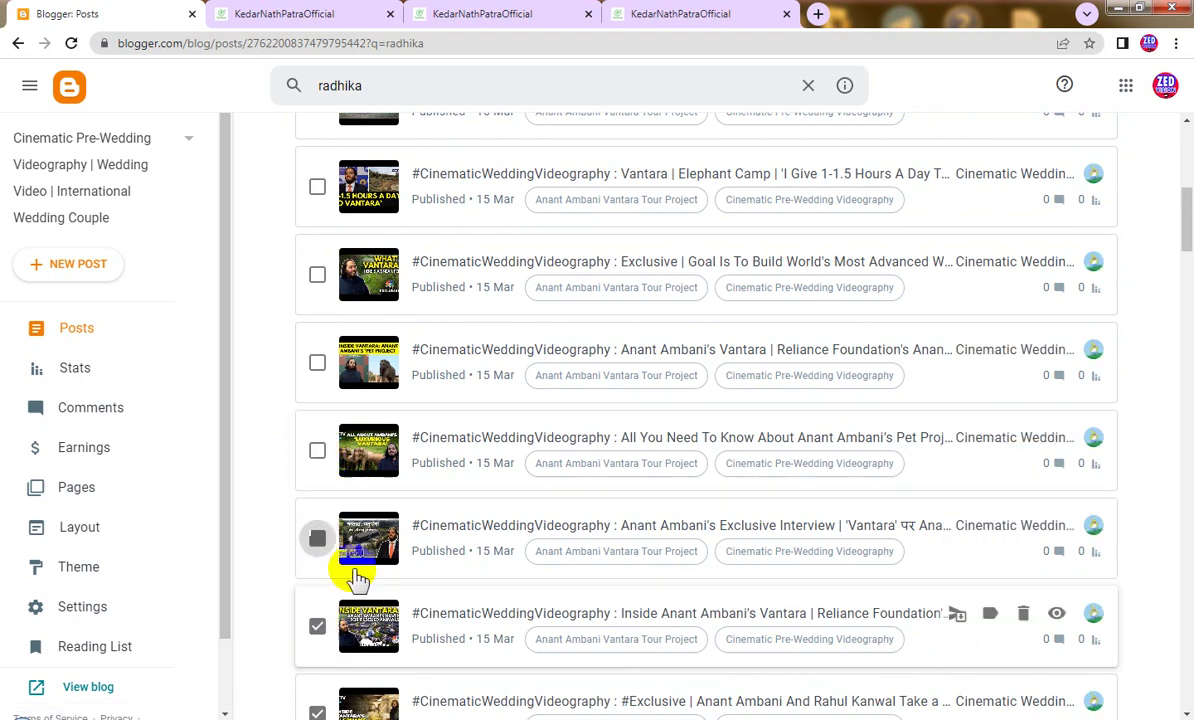
pyautogui.click(317, 626)
pyautogui.scroll(-3, 466, 493)
pyautogui.click(317, 467)
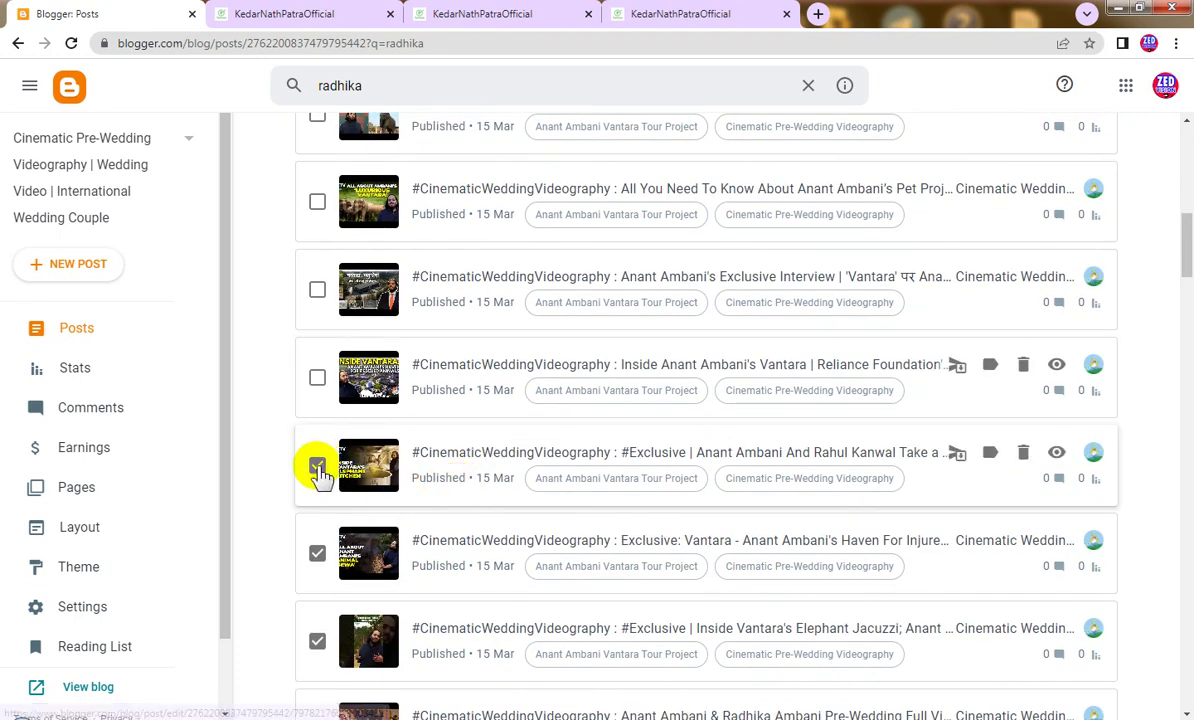
pyautogui.click(317, 553)
pyautogui.click(317, 640)
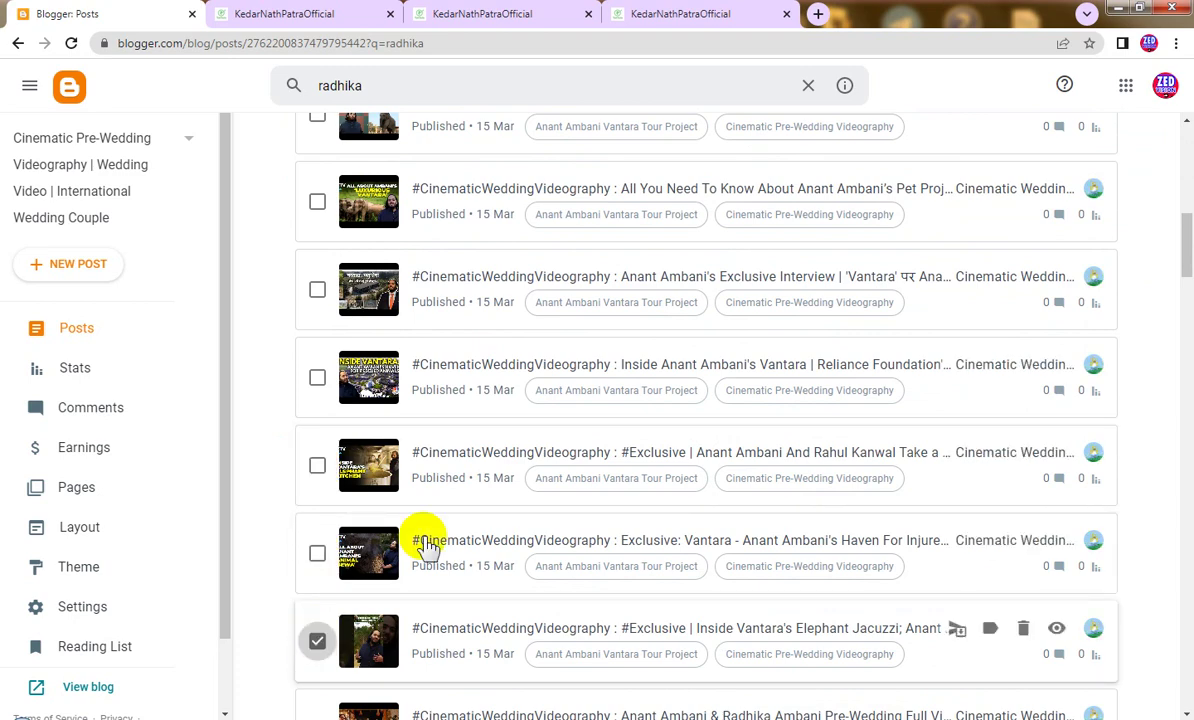
# Check the remaining results, deselecting the post without a thumbnail image and the Vantara-labelled "Anant Ambani Pre Wedding All Celebrities in One Video" post.
pyautogui.scroll(-3, 496, 477)
pyautogui.scroll(-1, 498, 485)
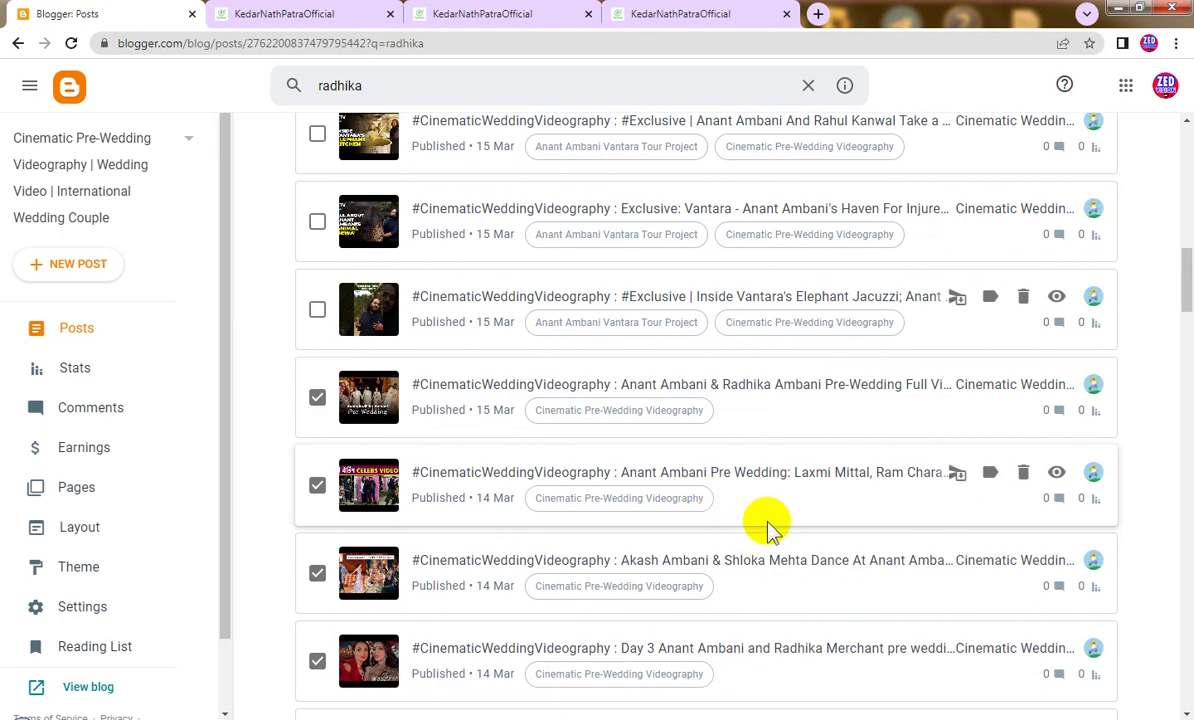
pyautogui.scroll(-4, 771, 525)
pyautogui.scroll(-6, 775, 524)
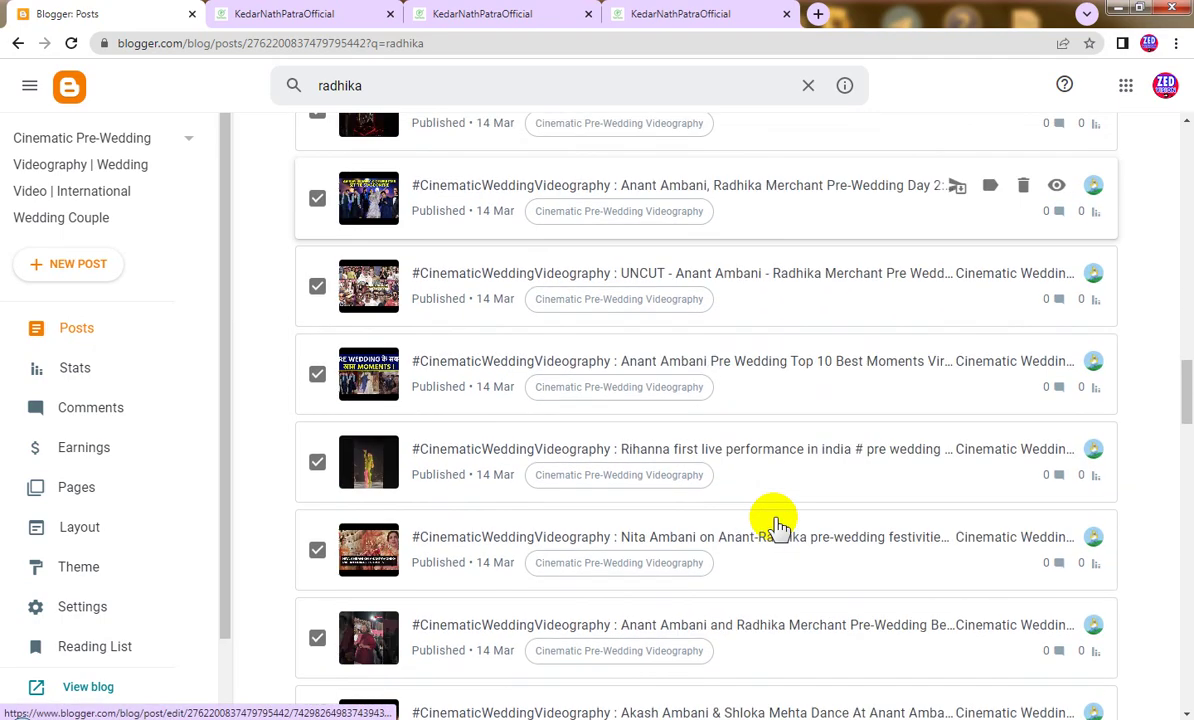
pyautogui.scroll(-7, 779, 524)
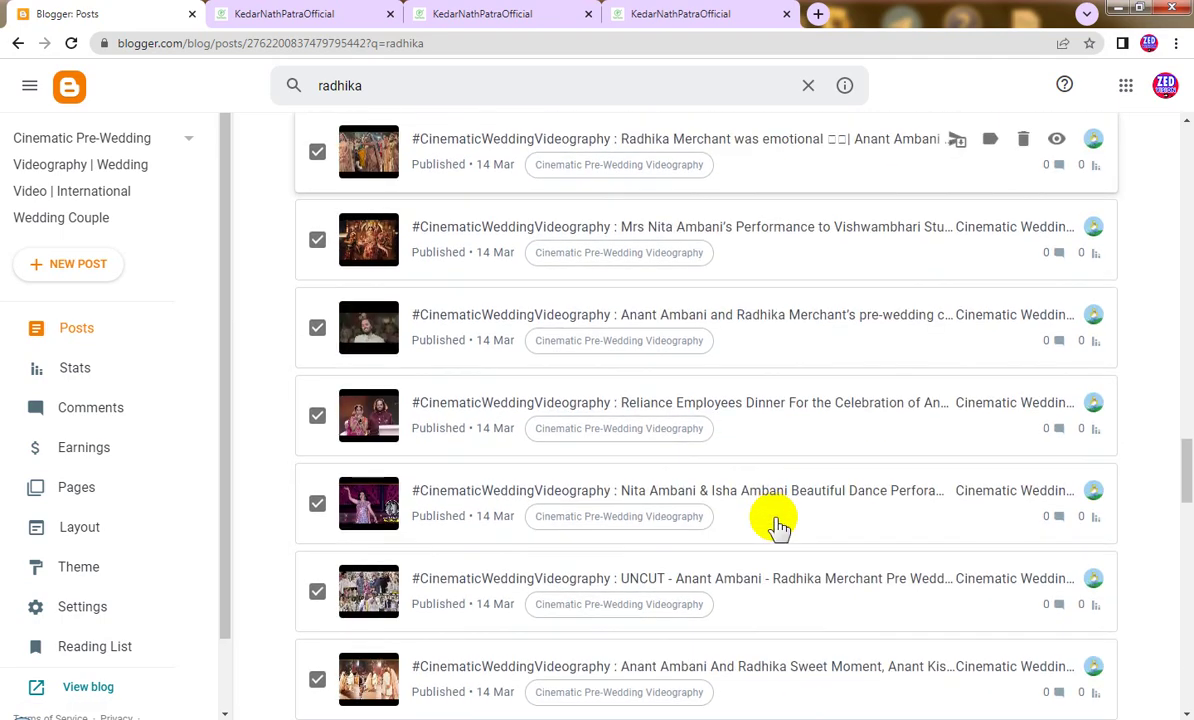
pyautogui.scroll(-10, 779, 524)
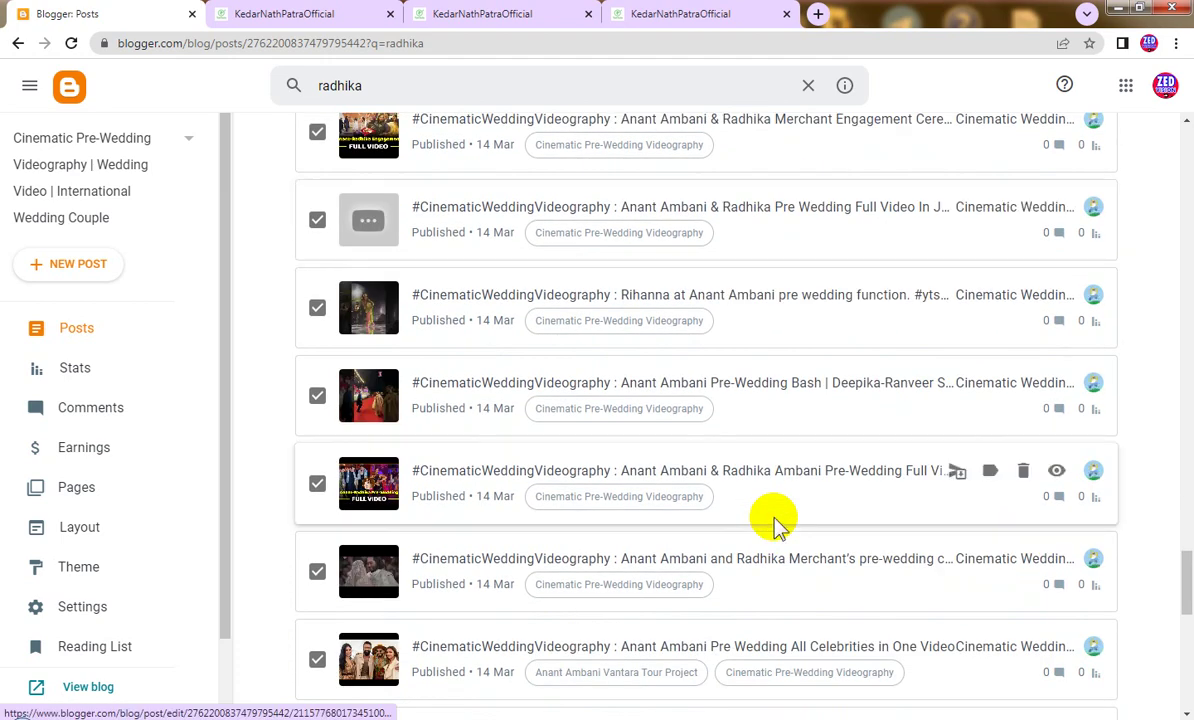
pyautogui.click(318, 224)
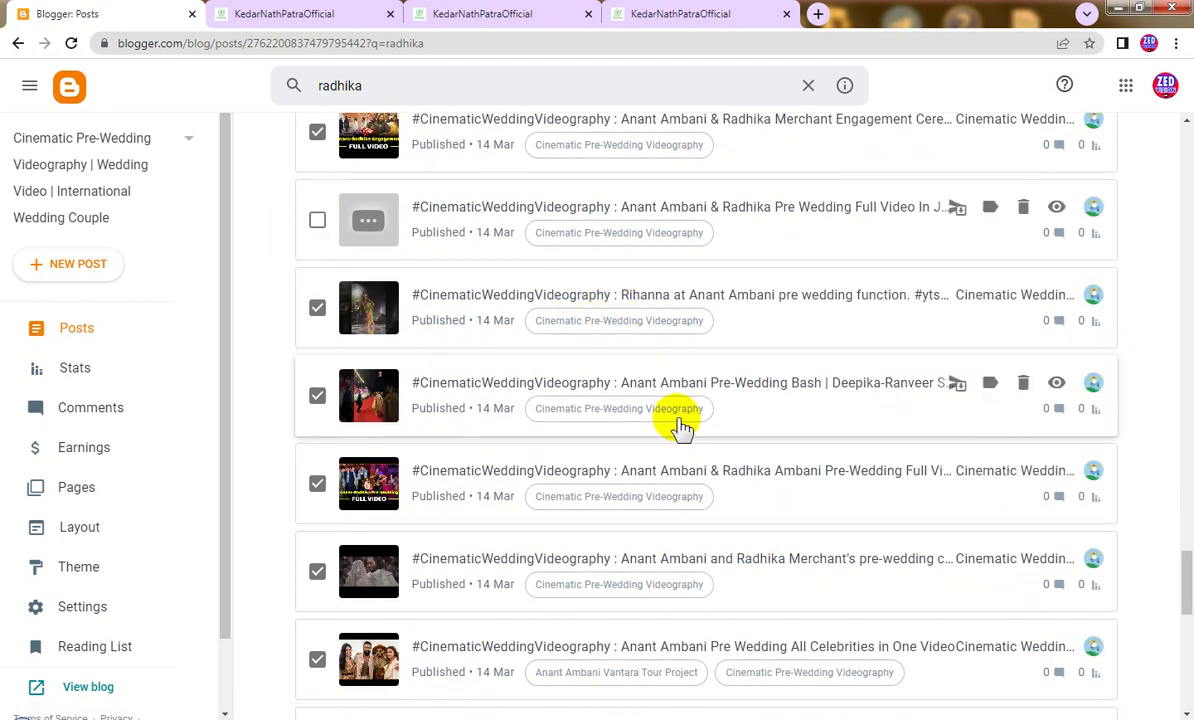
pyautogui.scroll(-2, 653, 469)
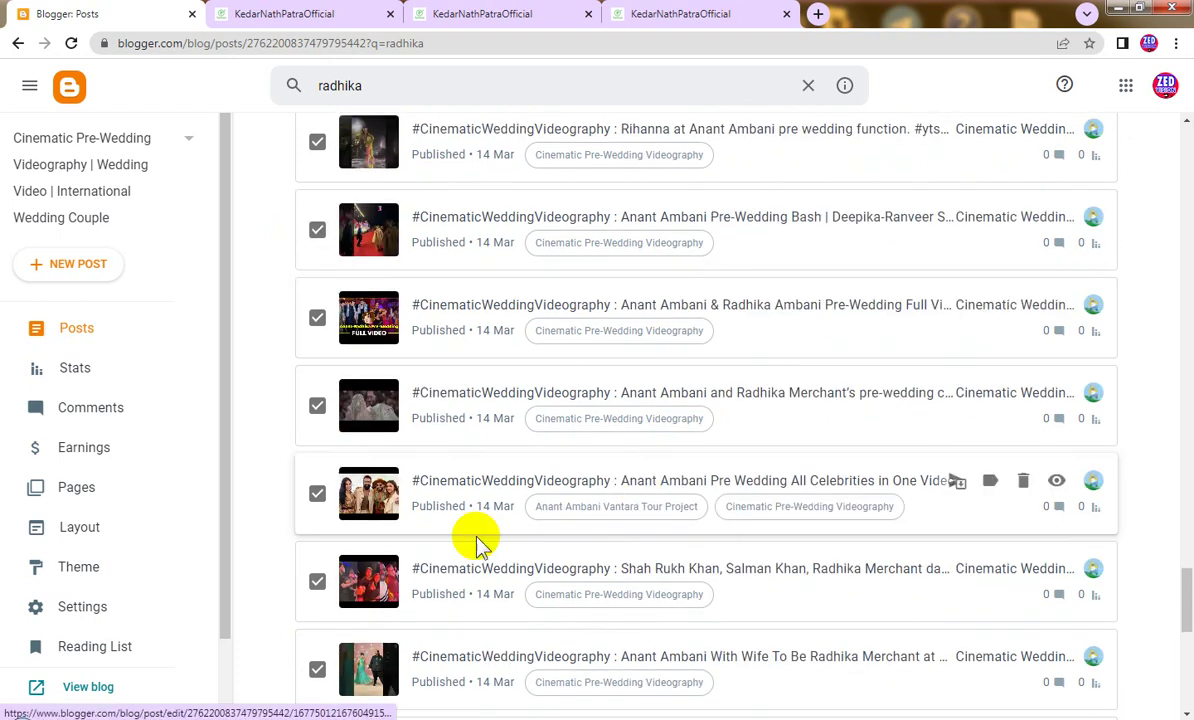
pyautogui.click(314, 494)
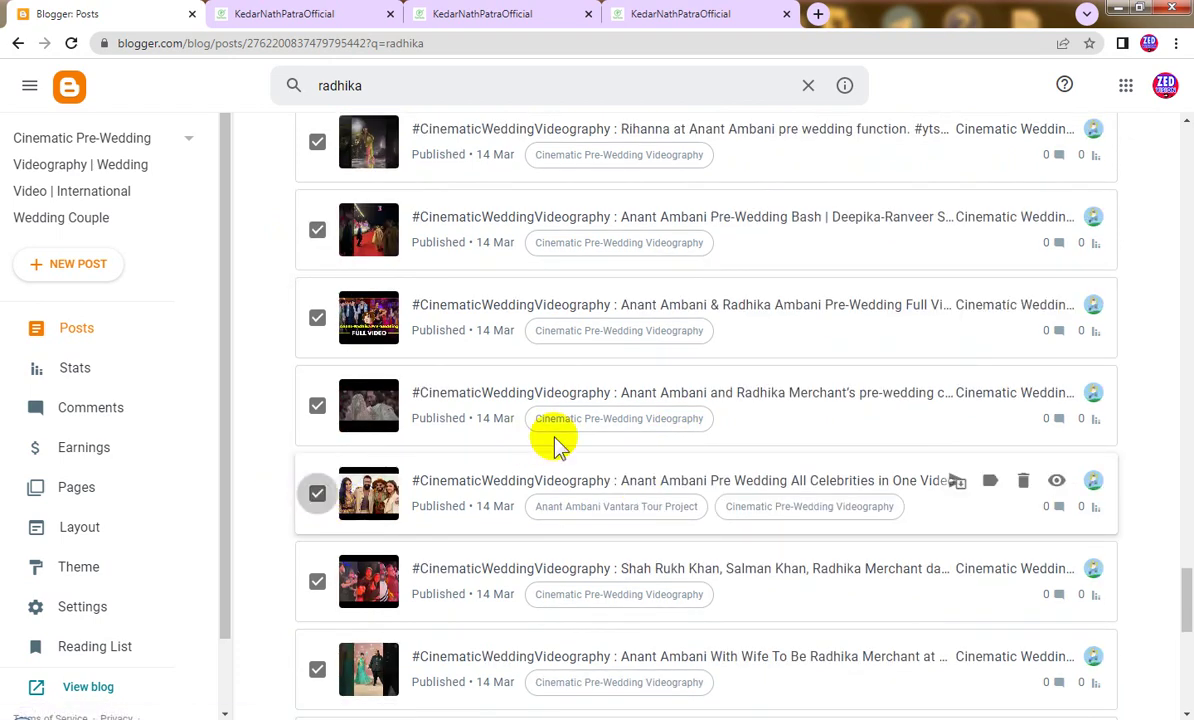
pyautogui.scroll(-3, 557, 447)
pyautogui.scroll(-5, 557, 447)
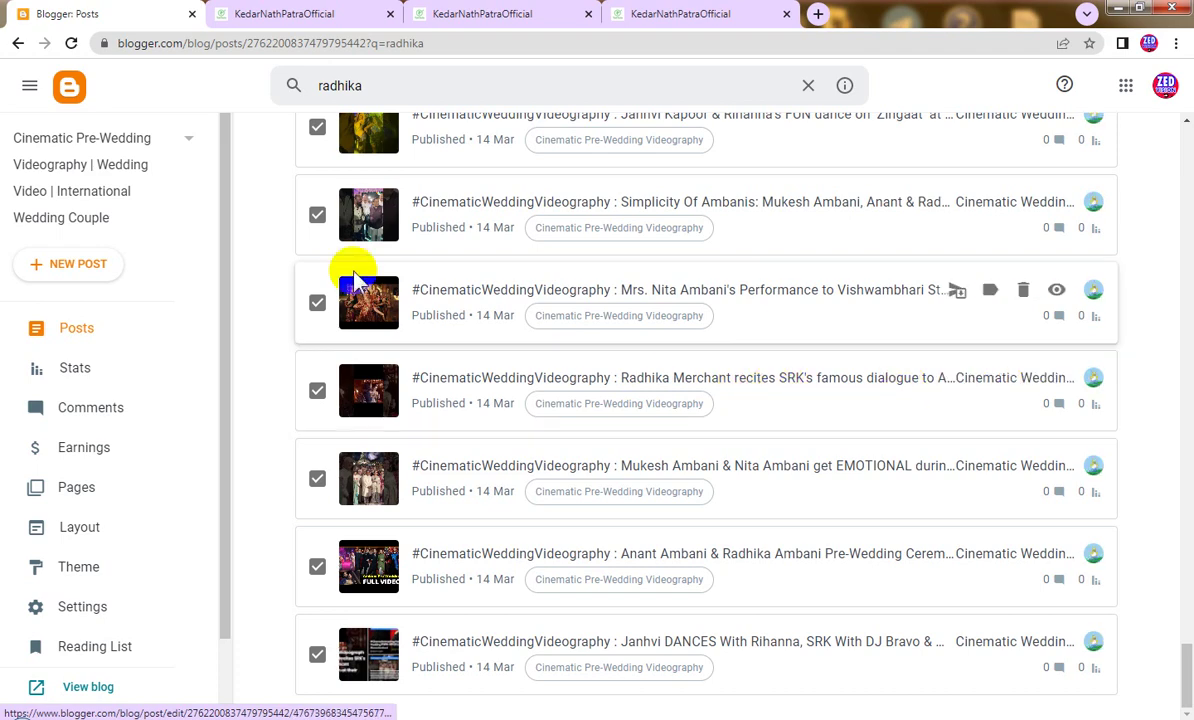
# Switch to Notepad and replace "Vantara Tour Project" so the line reads "Anant Ambani Radhika Merchant Wedding Videos".
pyautogui.scroll(15, 768, 386)
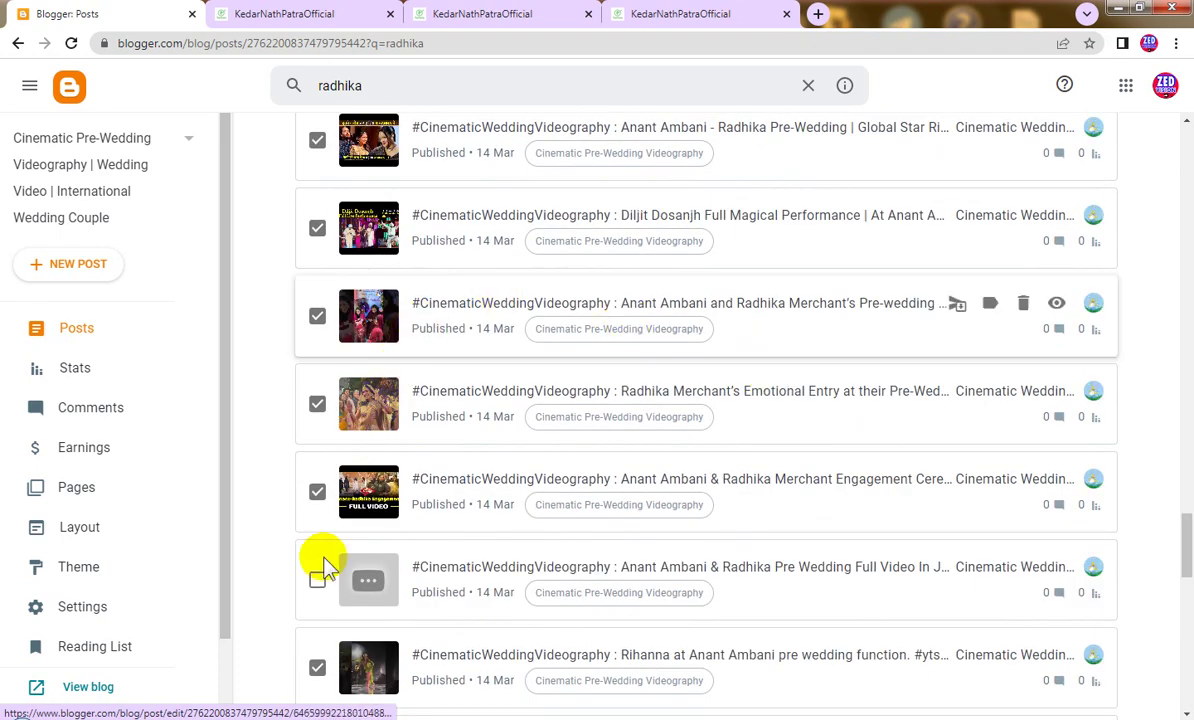
pyautogui.click(325, 712)
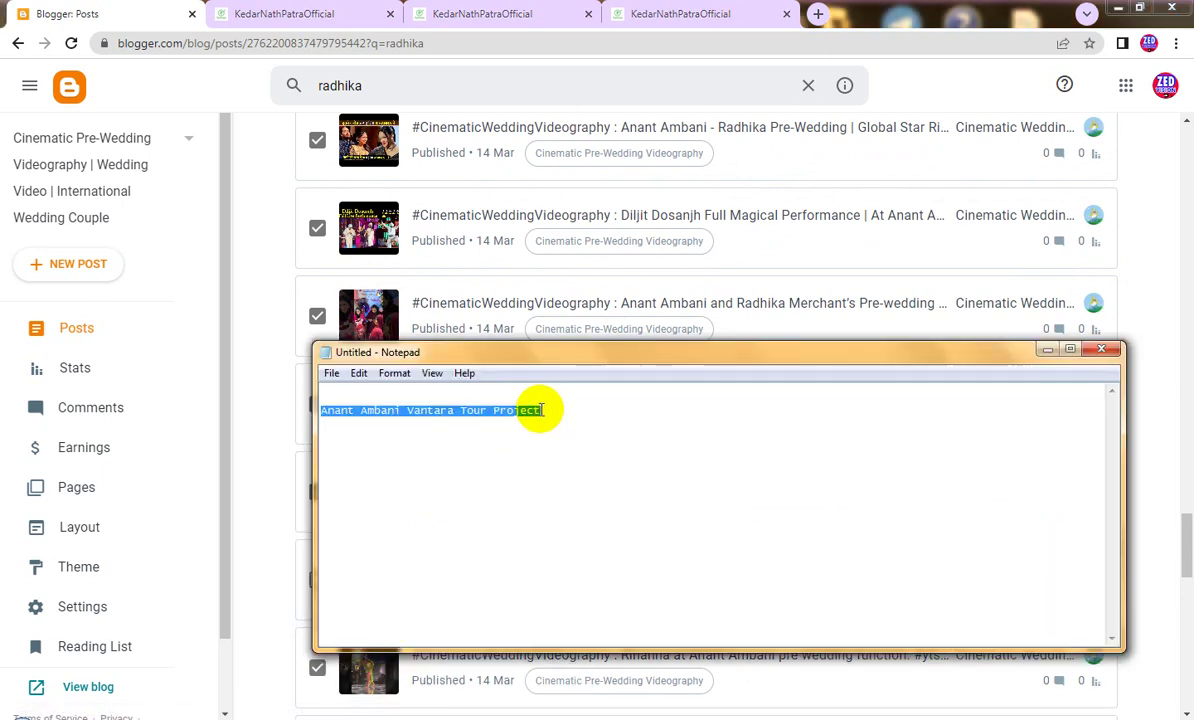
pyautogui.click(401, 408)
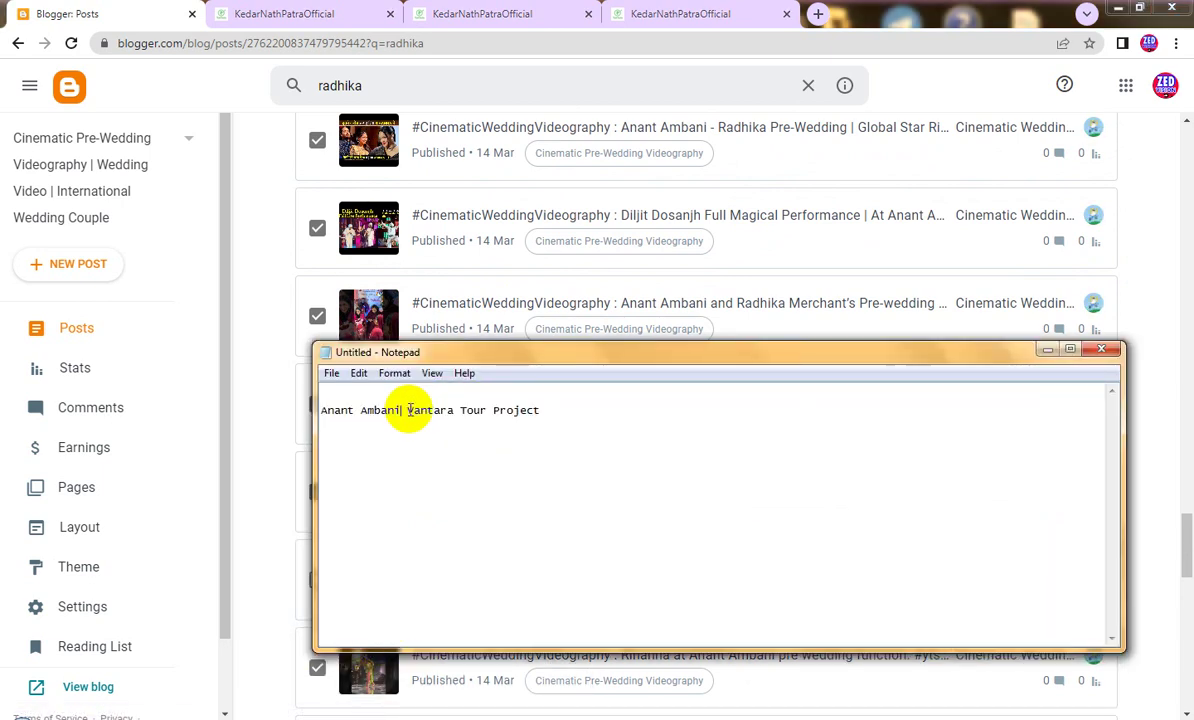
pyautogui.moveTo(408, 411); pyautogui.dragTo(573, 425)
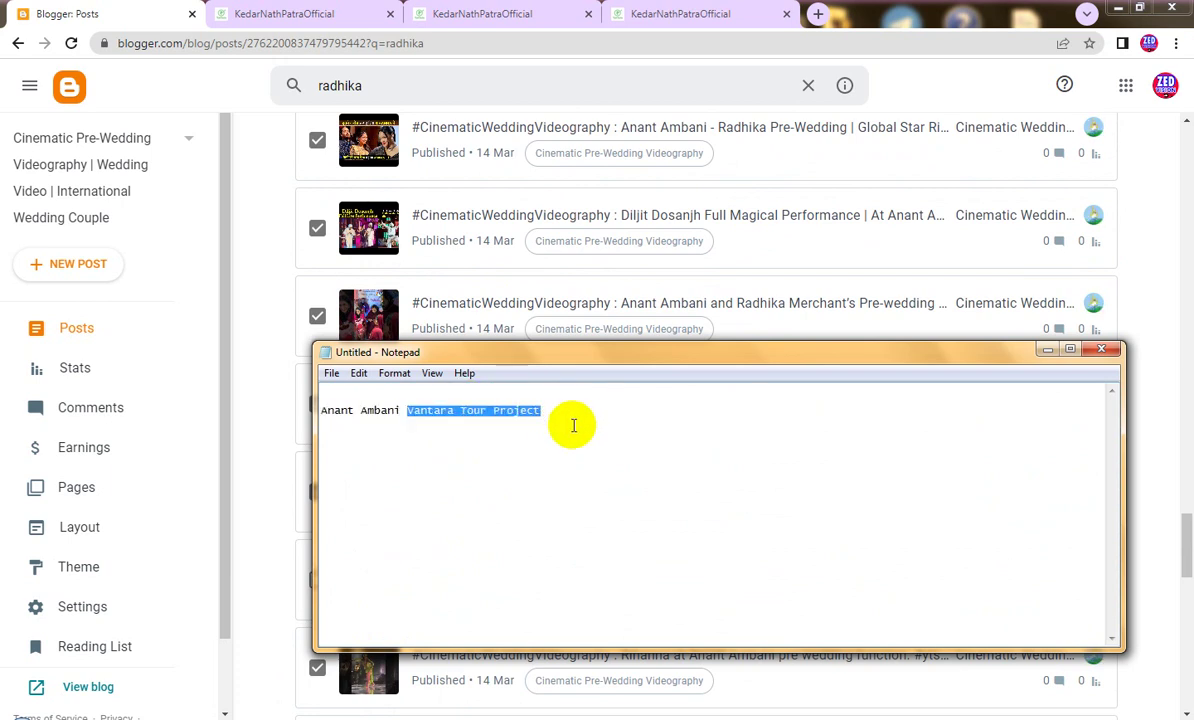
pyautogui.write('R')
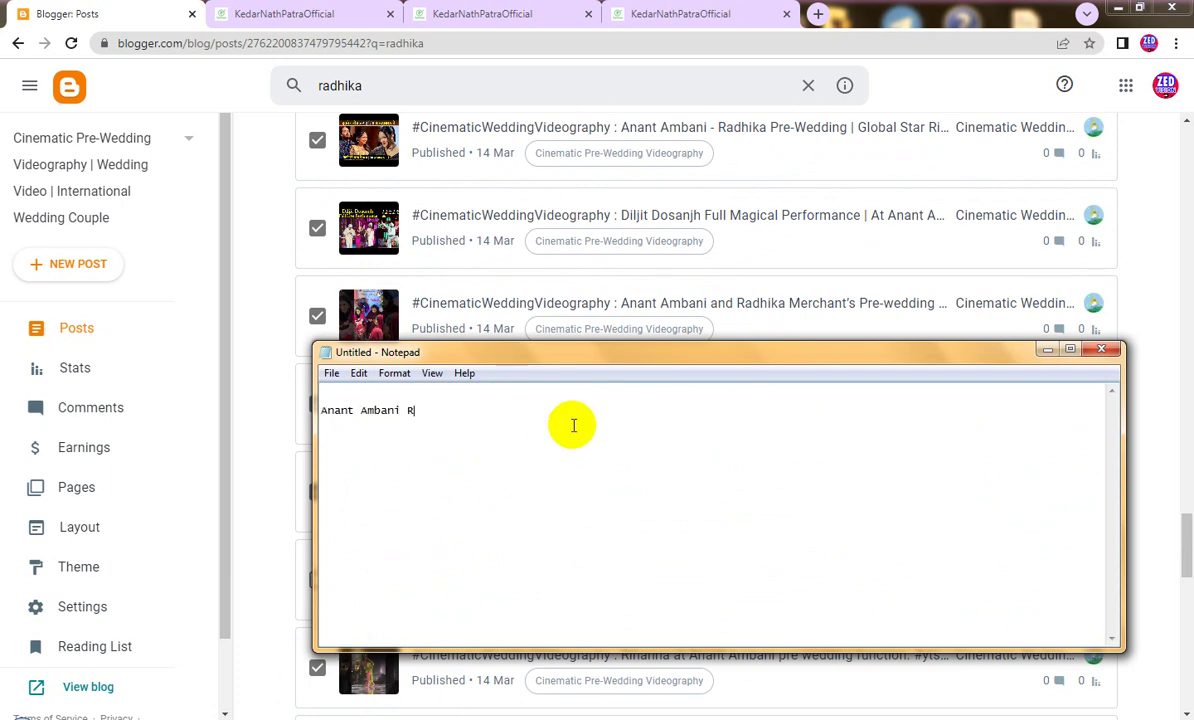
pyautogui.write('adhika Merch')
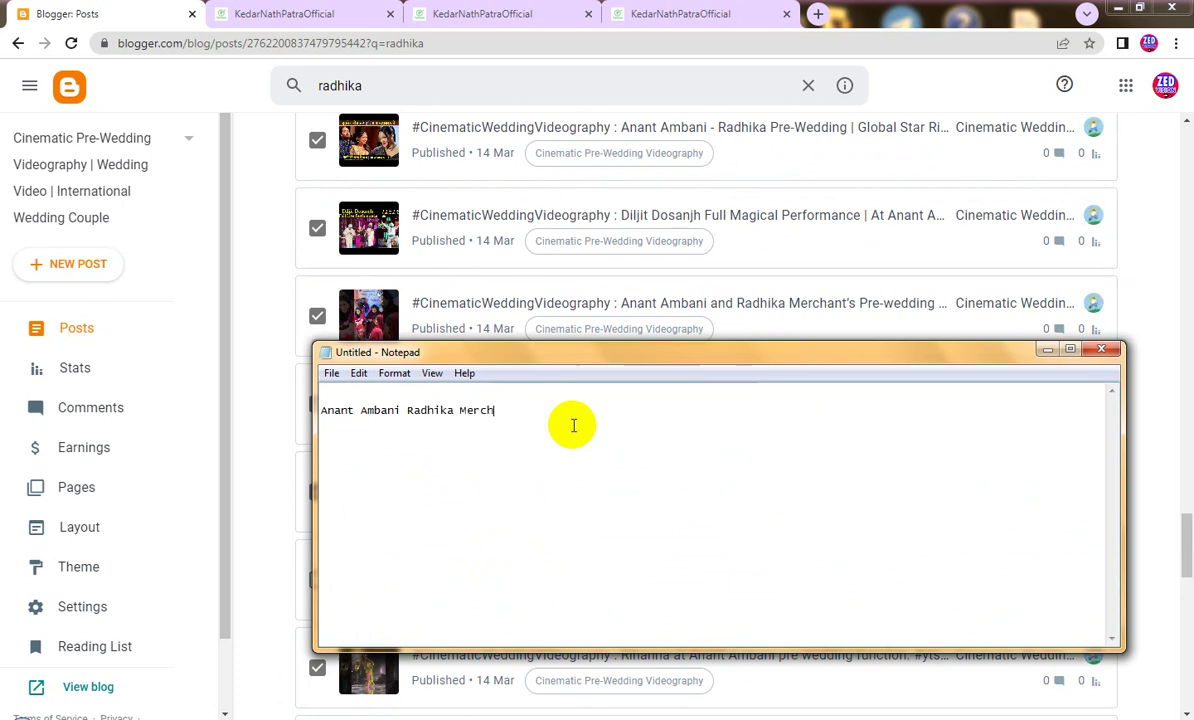
pyautogui.write('ant')
pyautogui.write(' W')
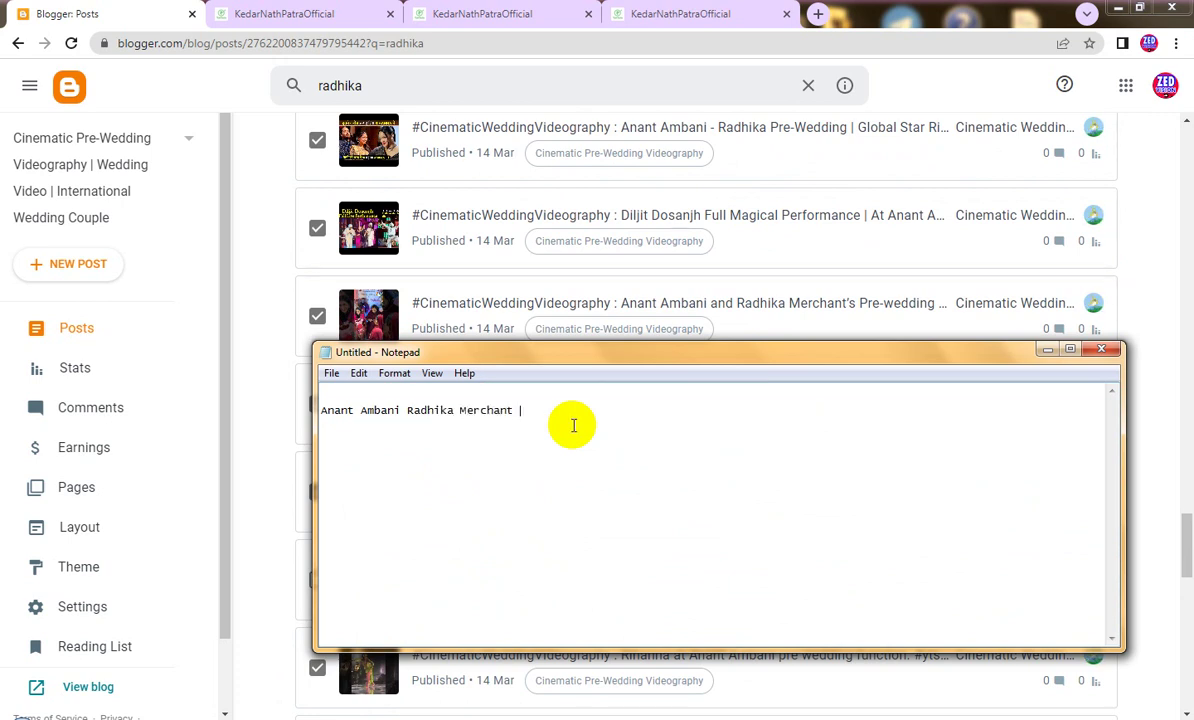
pyautogui.write('edding videos')
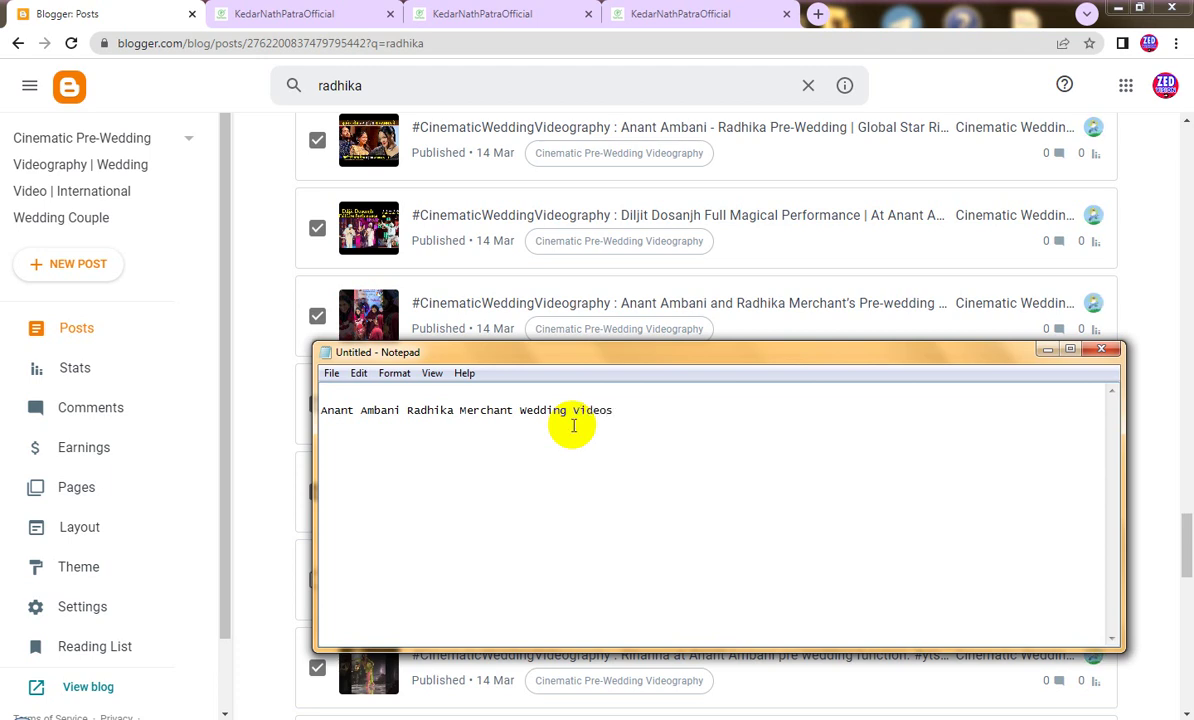
# Copy the whole line "Anant Ambani Radhika Merchant Wedding Videos" and return to the selected posts in Blogger.
pyautogui.moveTo(616, 409); pyautogui.dragTo(270, 405)
pyautogui.hotkey('ctrl', 'c')
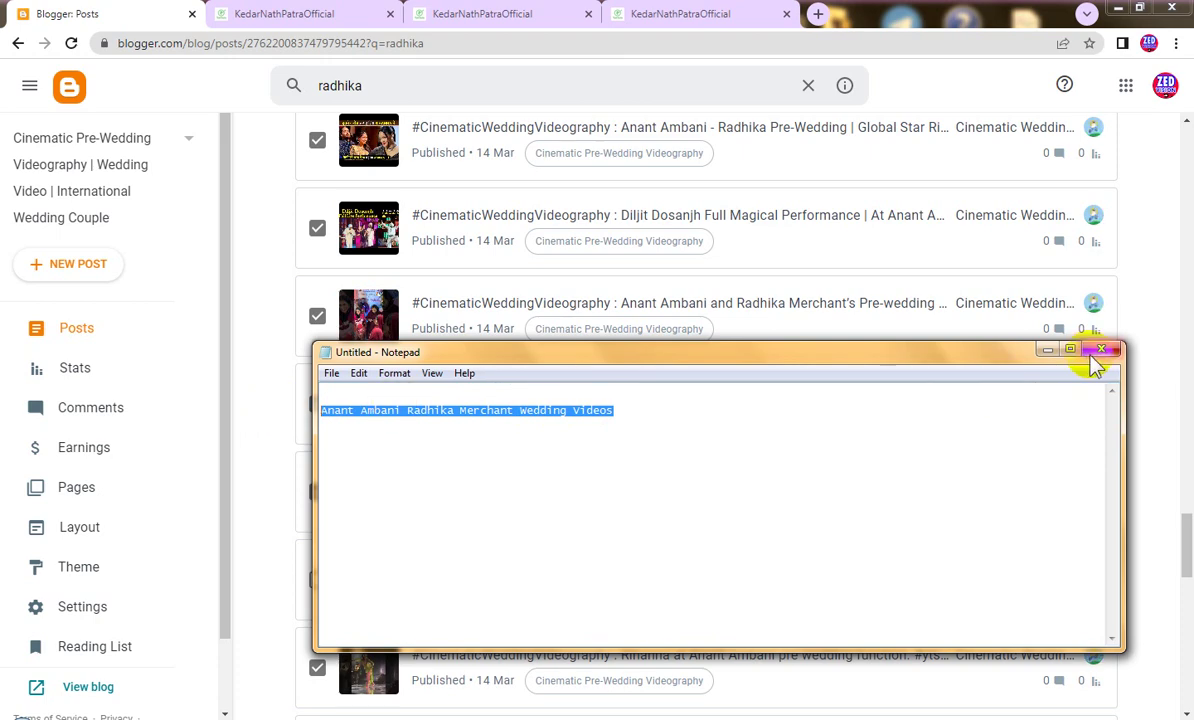
pyautogui.click(1047, 349)
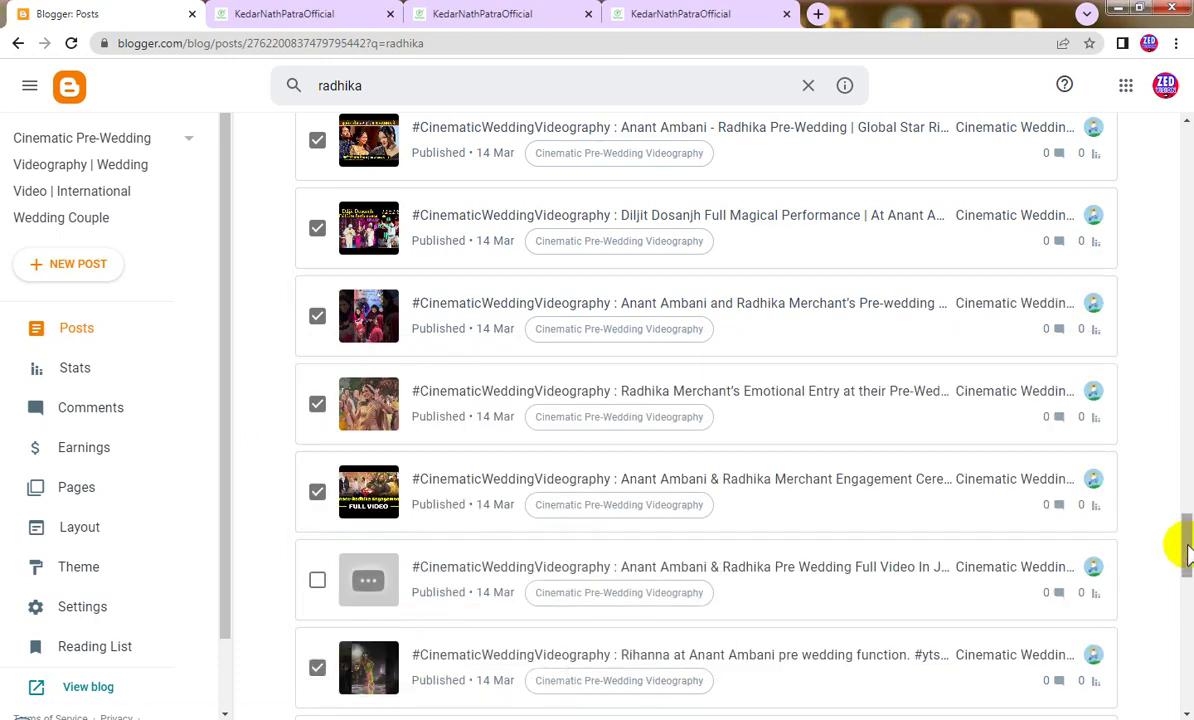
# Create the label "Anant Ambani Radhika Merchant Wedding Videos", apply it to all selected posts, and check the labels in the results list.
pyautogui.moveTo(1181, 547); pyautogui.dragTo(1189, 128)
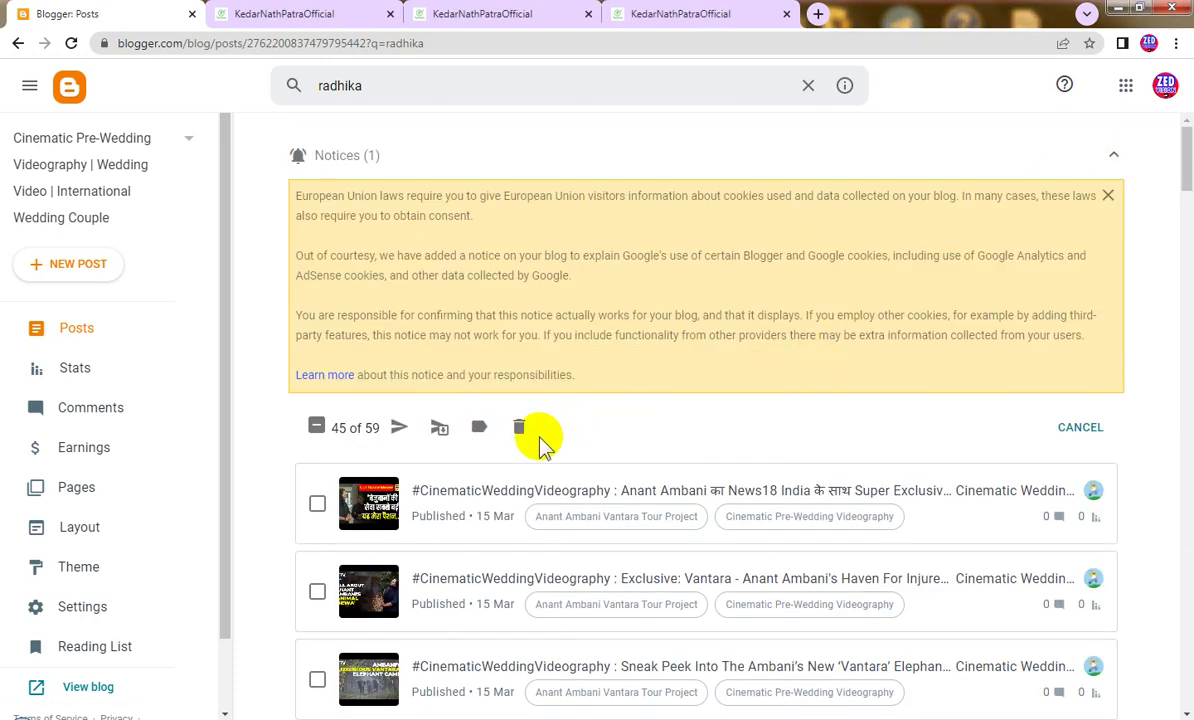
pyautogui.click(479, 428)
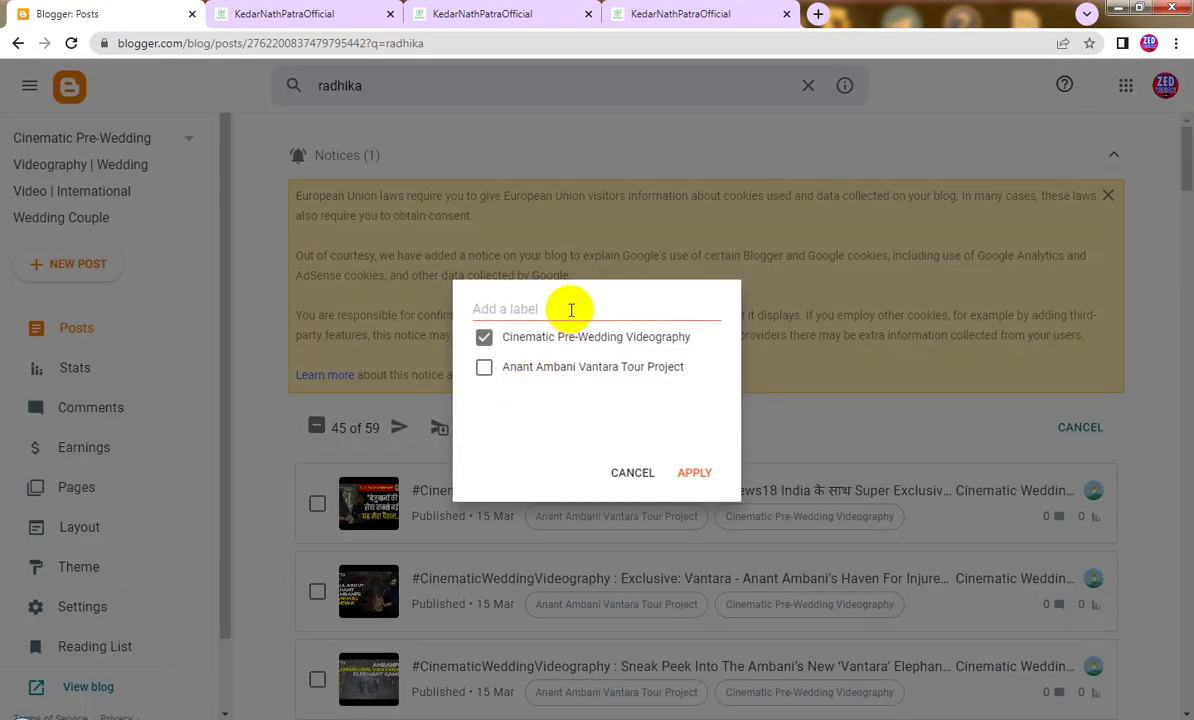
pyautogui.hotkey('ctrl', 'v')
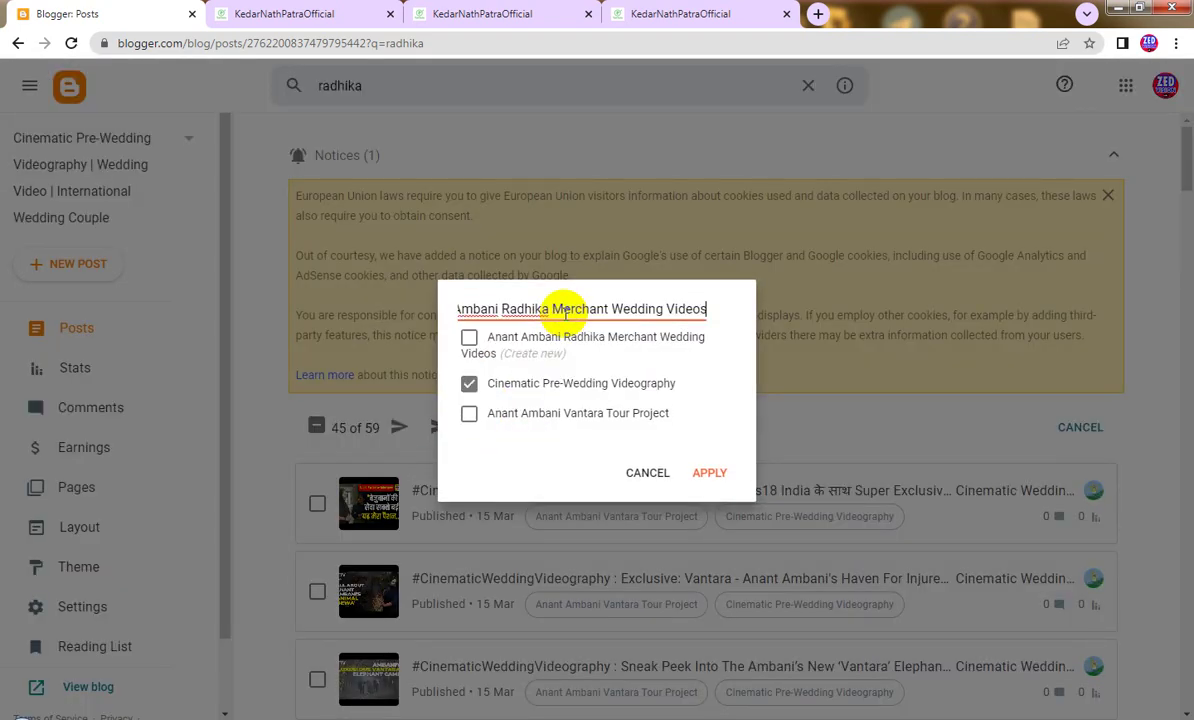
pyautogui.click(468, 341)
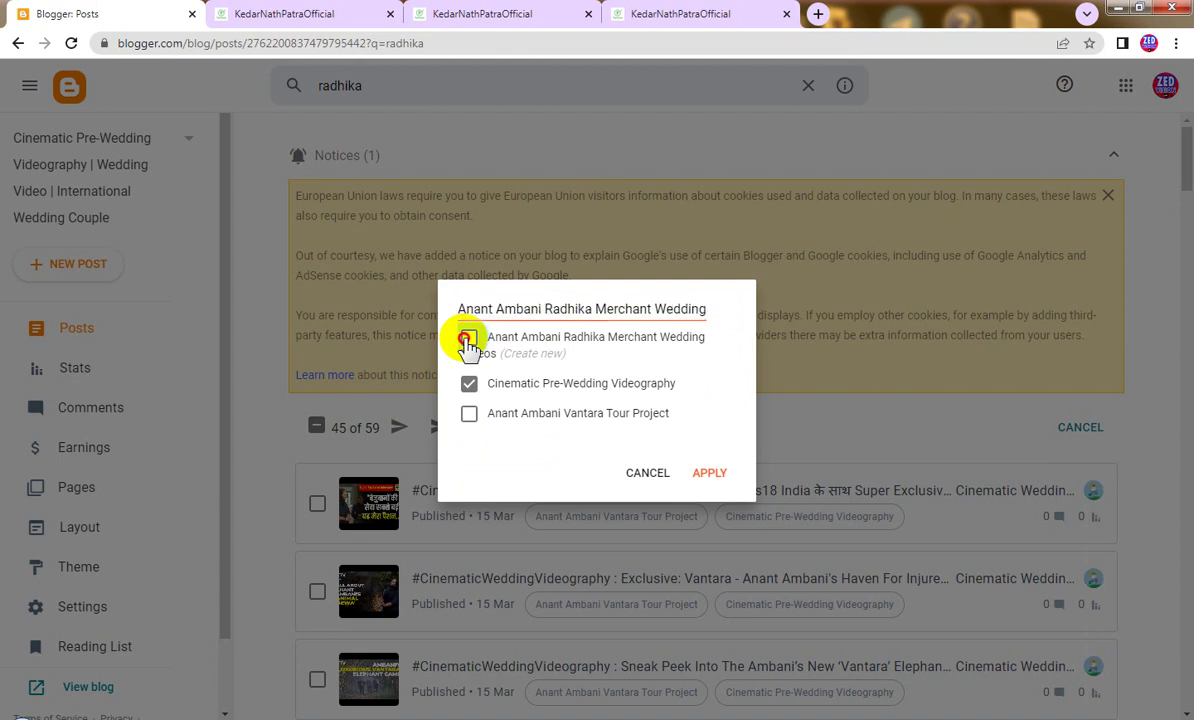
pyautogui.click(468, 339)
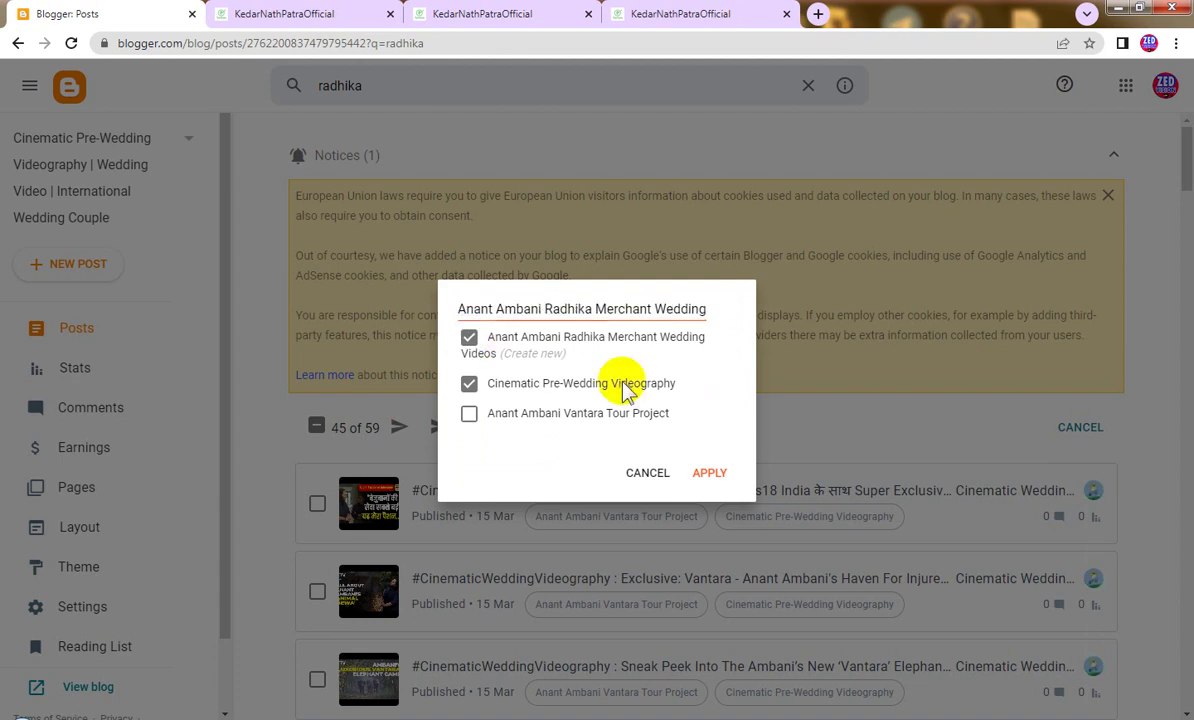
pyautogui.click(710, 474)
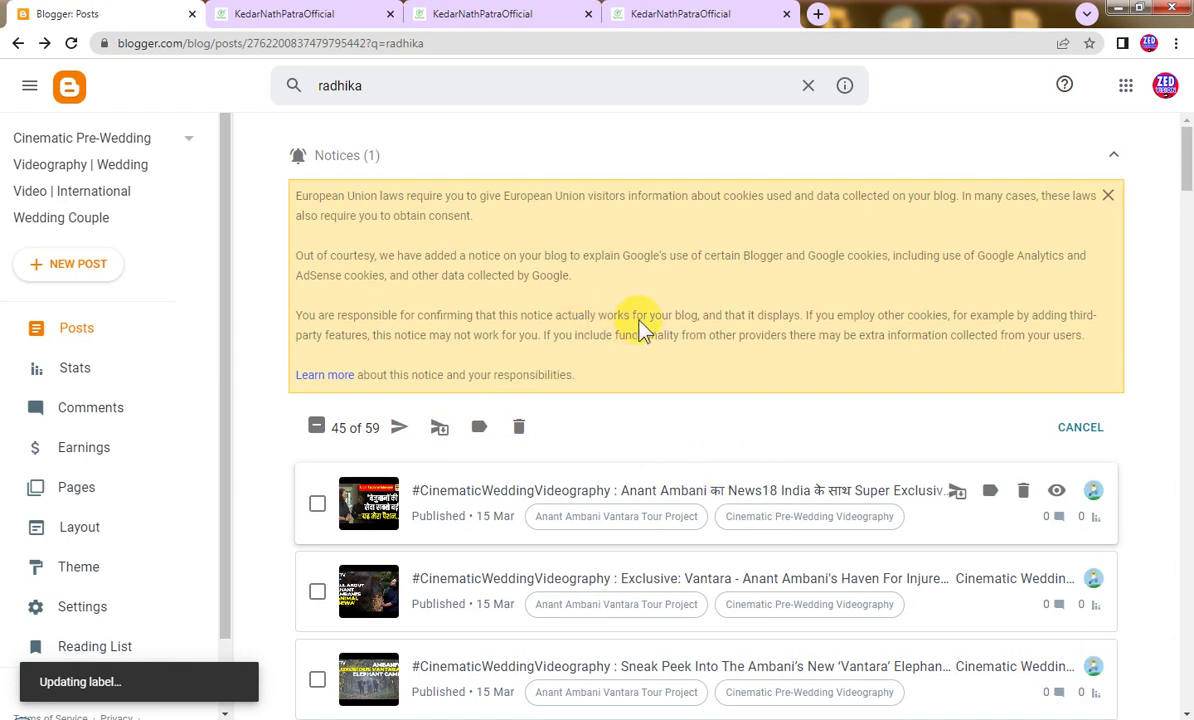
pyautogui.scroll(-6, 641, 326)
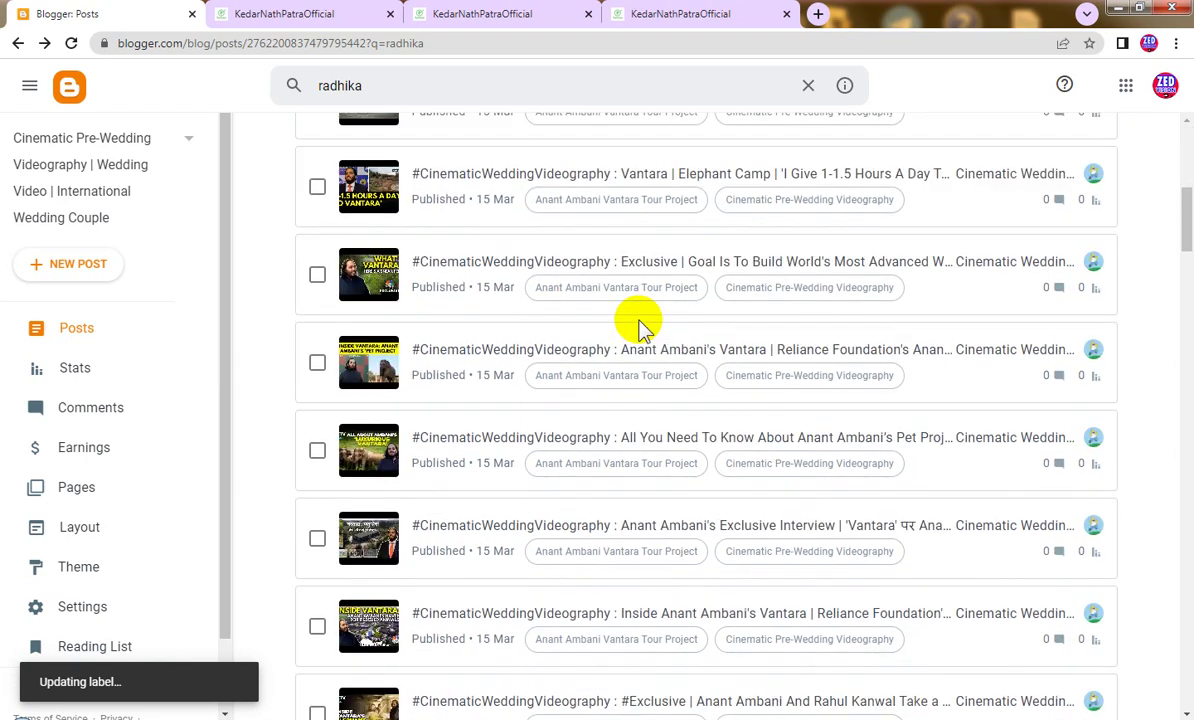
pyautogui.scroll(-5, 641, 326)
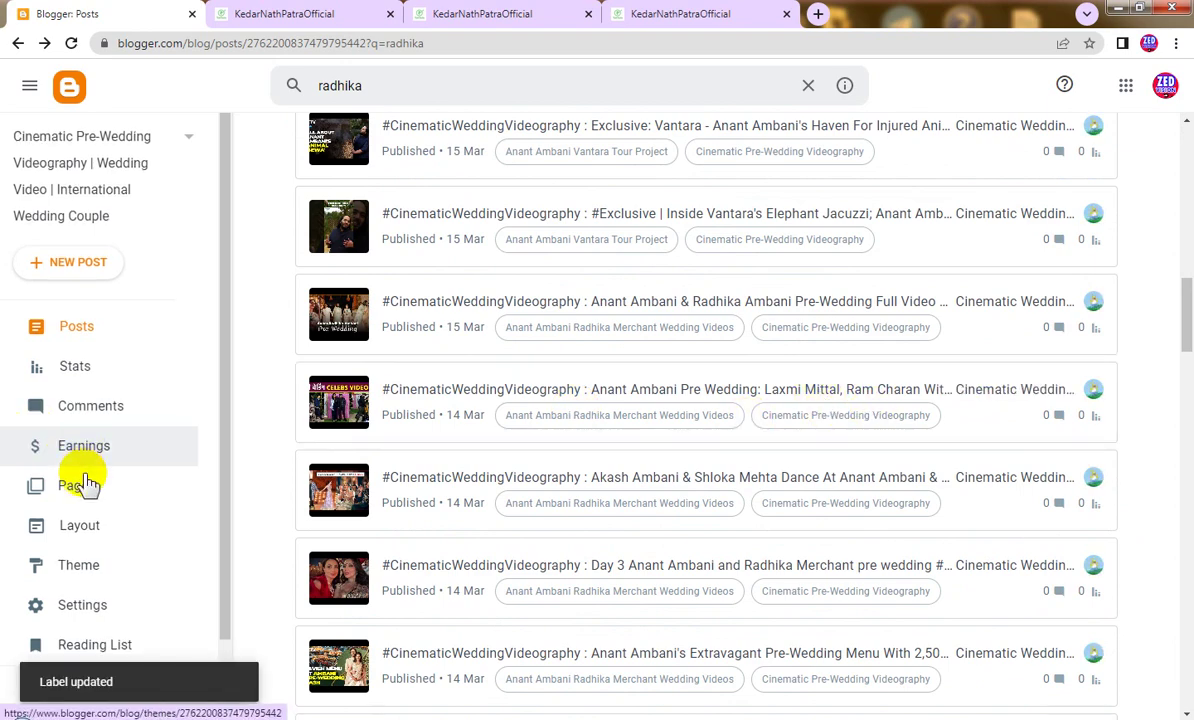
# Open the live blog and examine its homepage posts and the Categories list for the newly applied labels.
pyautogui.scroll(-1, 95, 500)
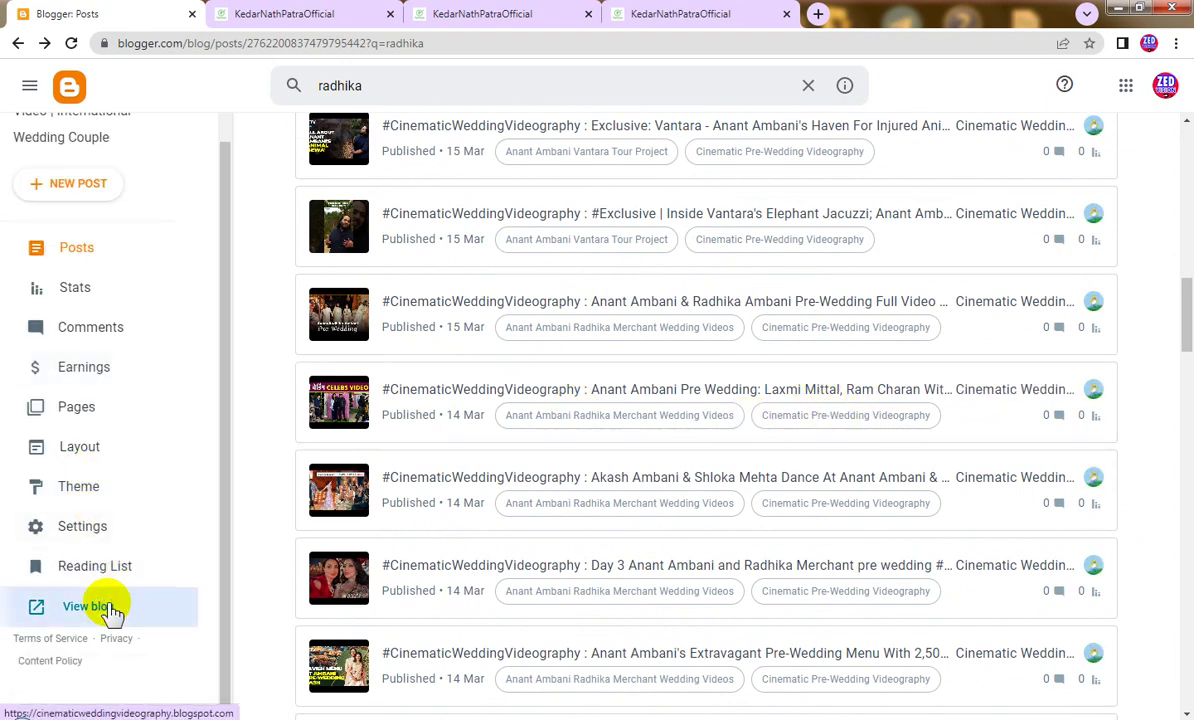
pyautogui.click(92, 607)
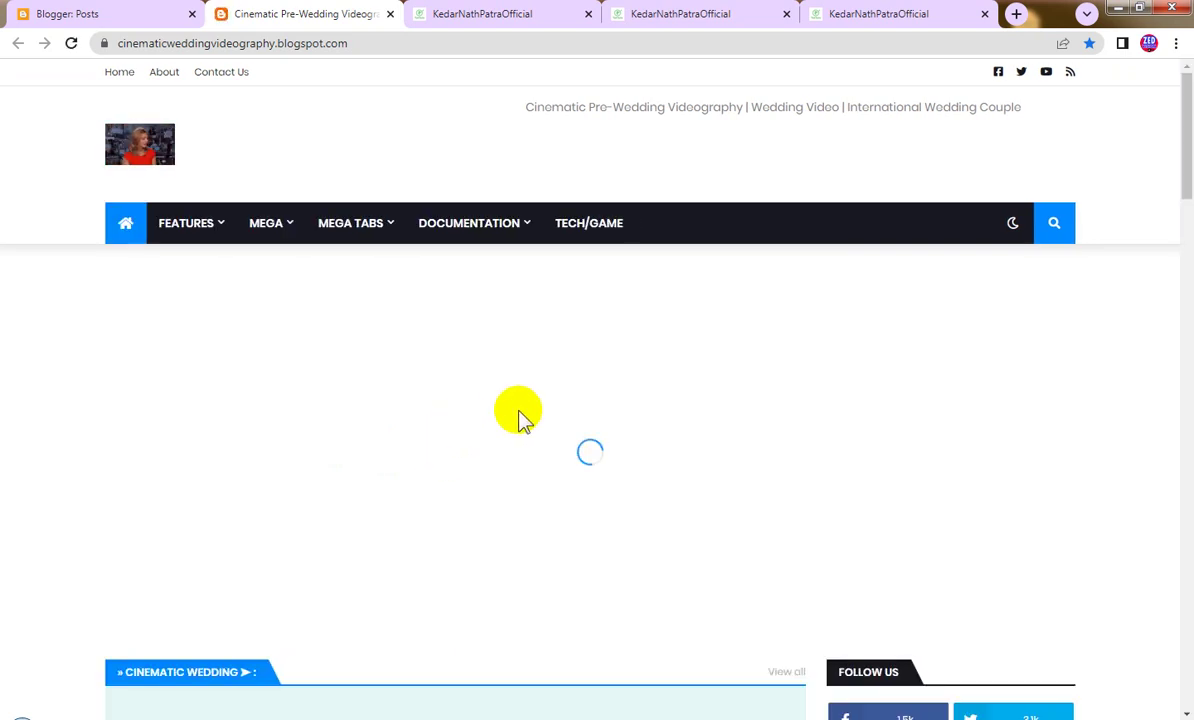
pyautogui.scroll(-3, 566, 474)
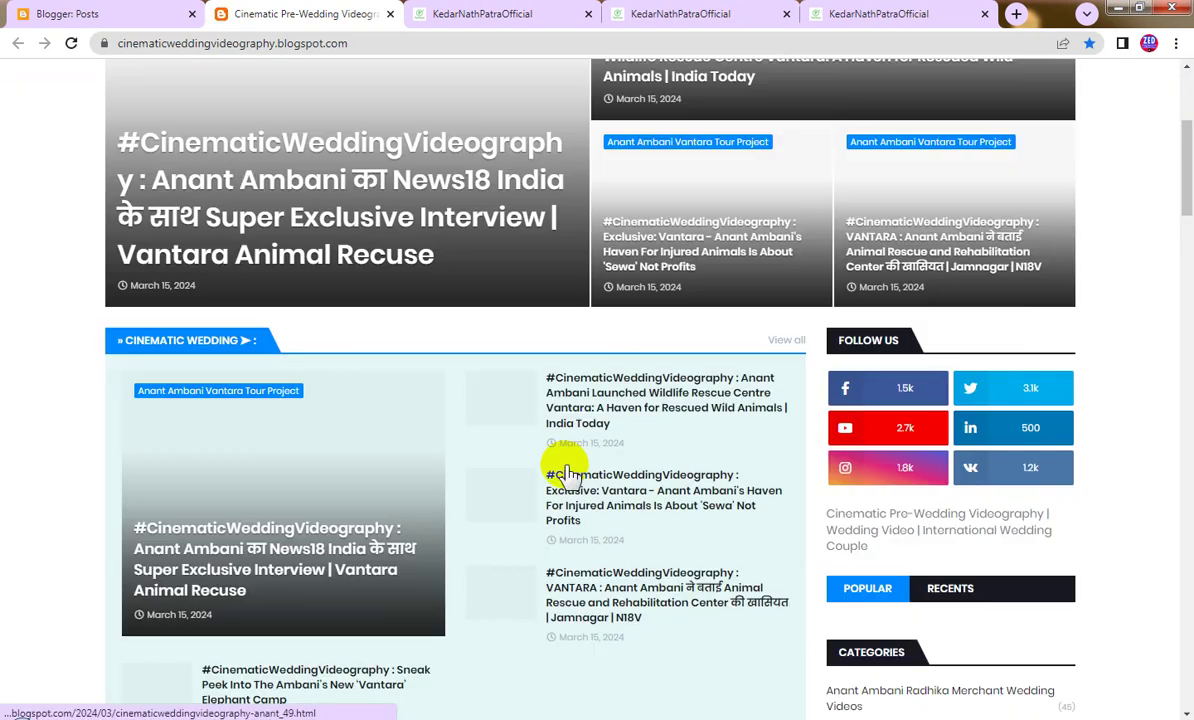
pyautogui.scroll(-3, 685, 456)
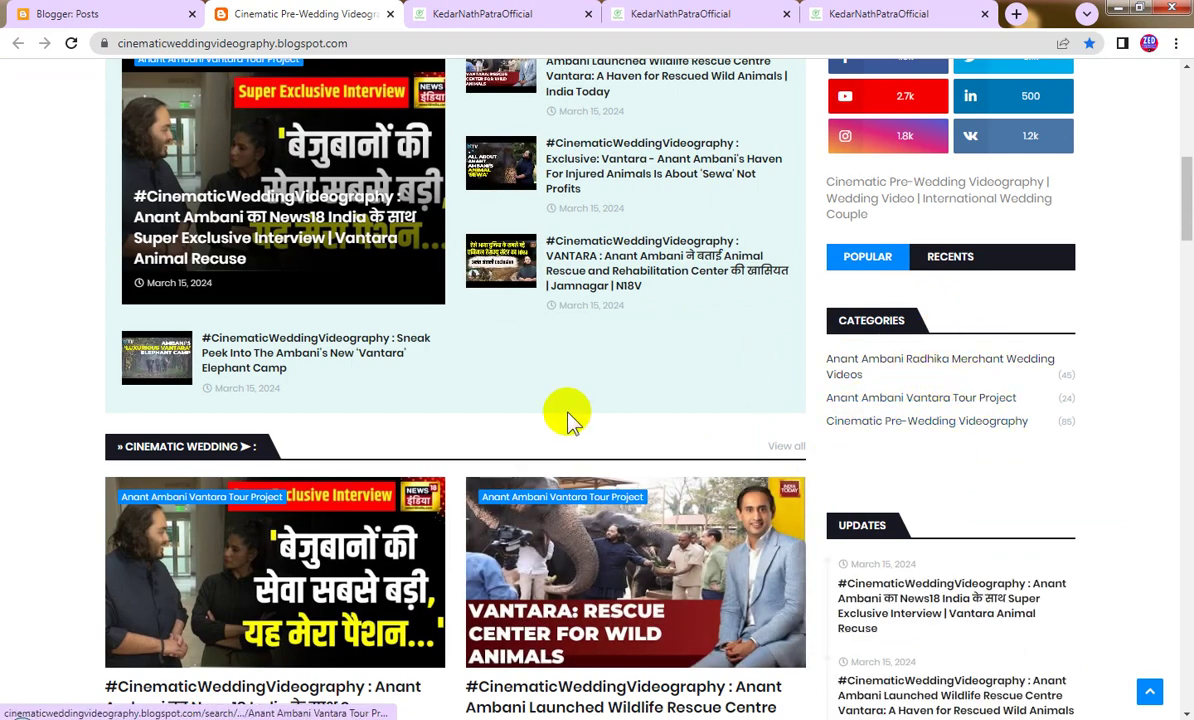
pyautogui.scroll(2, 568, 418)
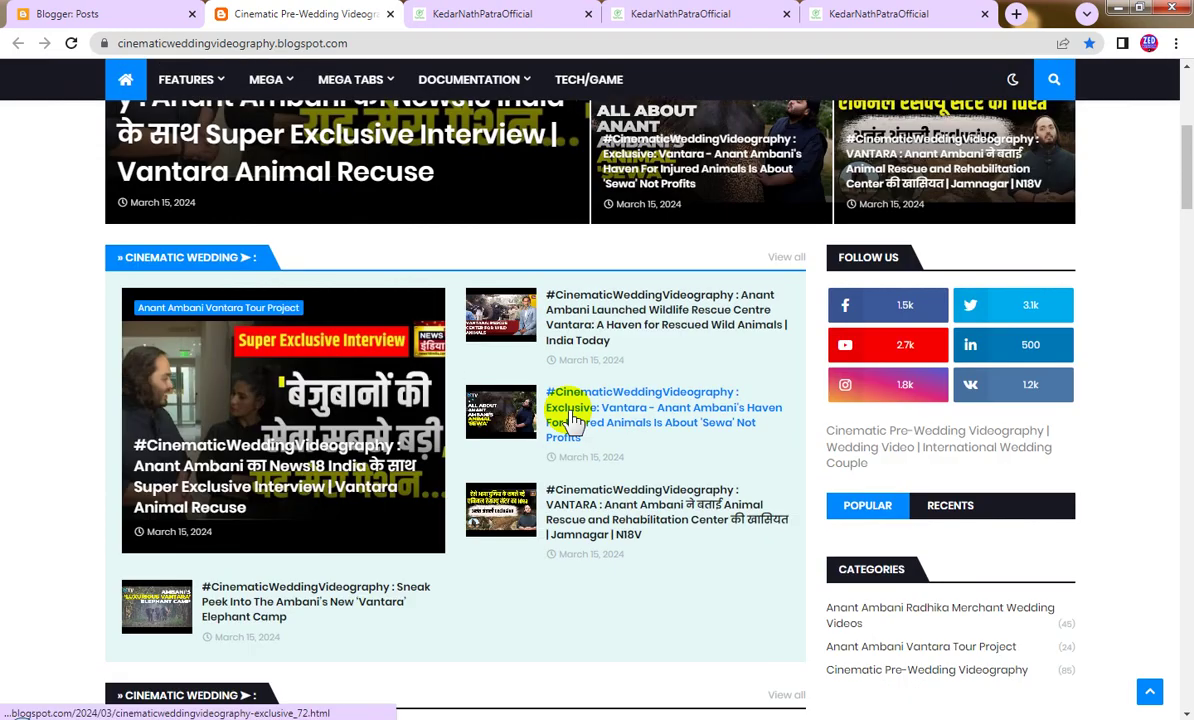
pyautogui.scroll(2, 572, 420)
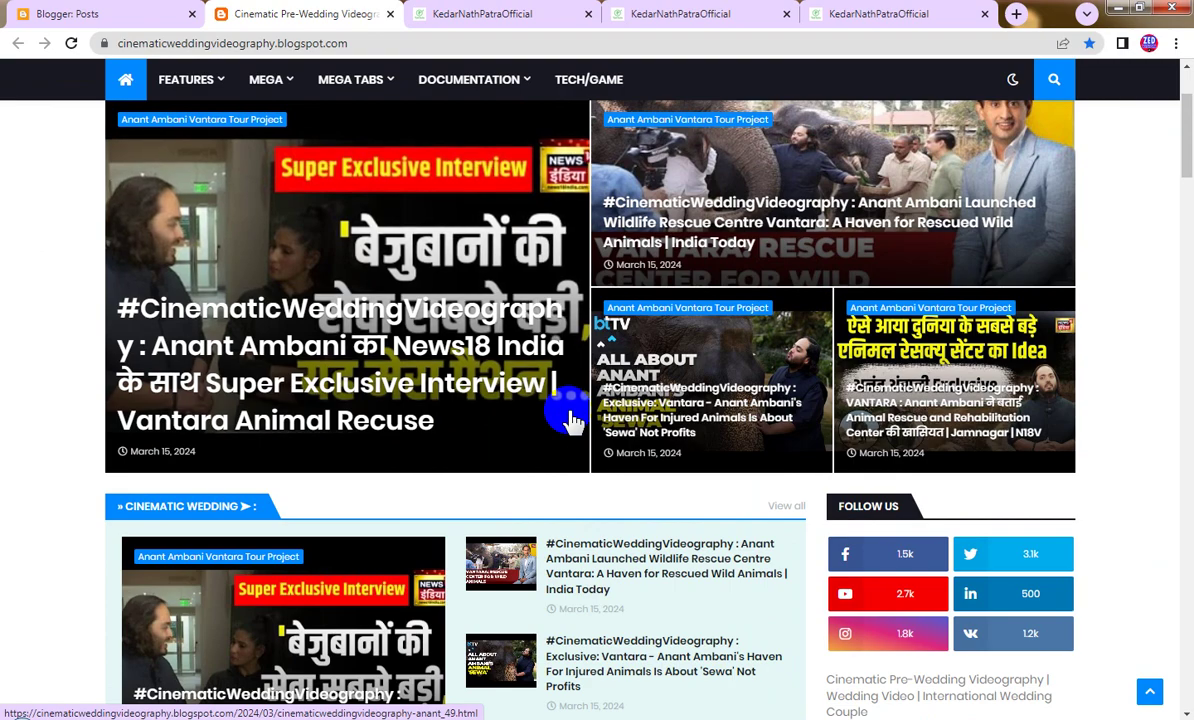